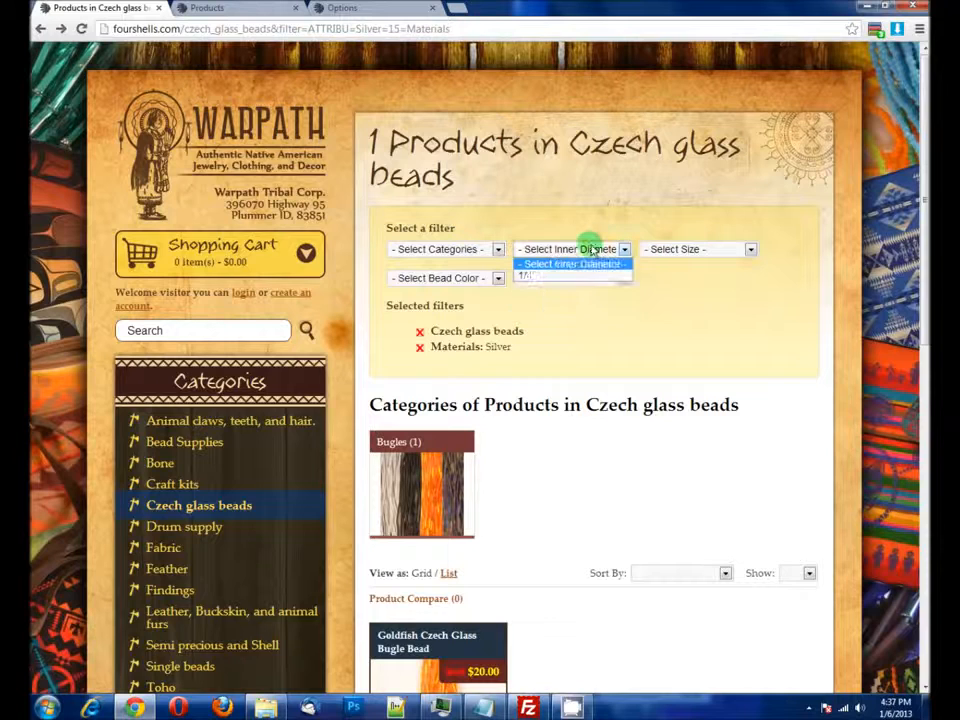
Step: Check which choices the Size filter offers for the silver Czech glass beads
left_click(666, 249)
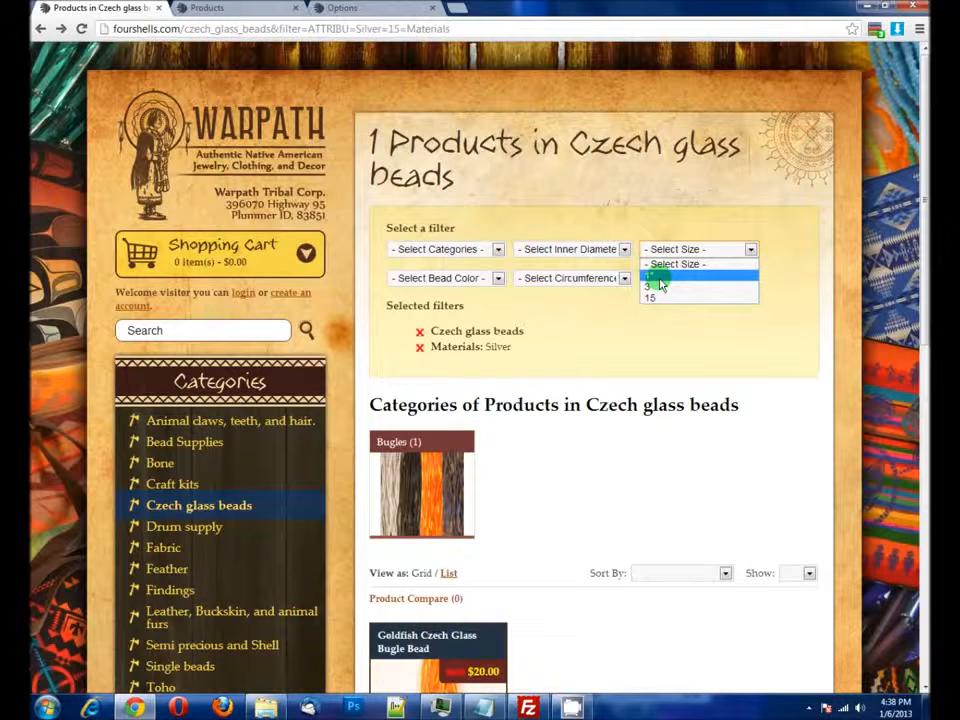
left_click(570, 303)
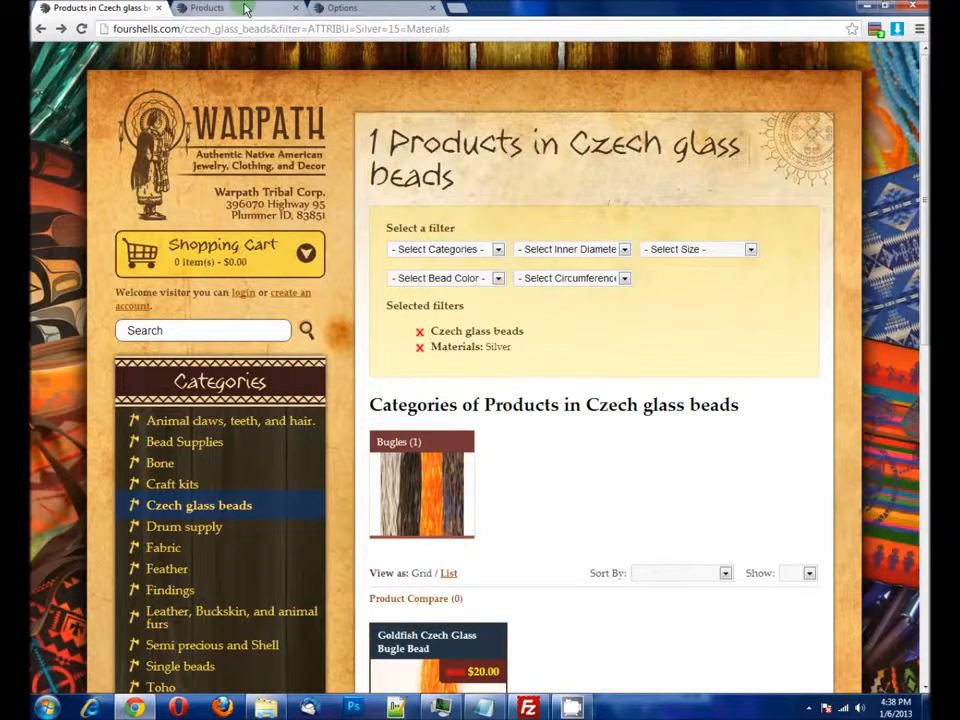
Step: Open the Super Category Menu Advanced module for editing in the store administration
left_click(205, 8)
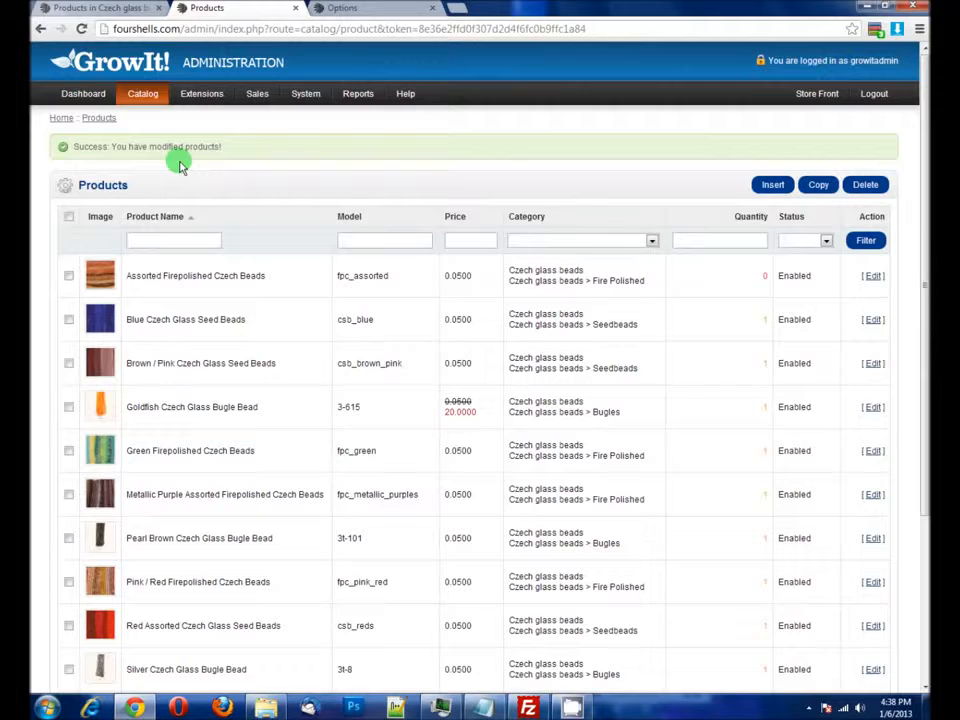
mouse_move(193, 94)
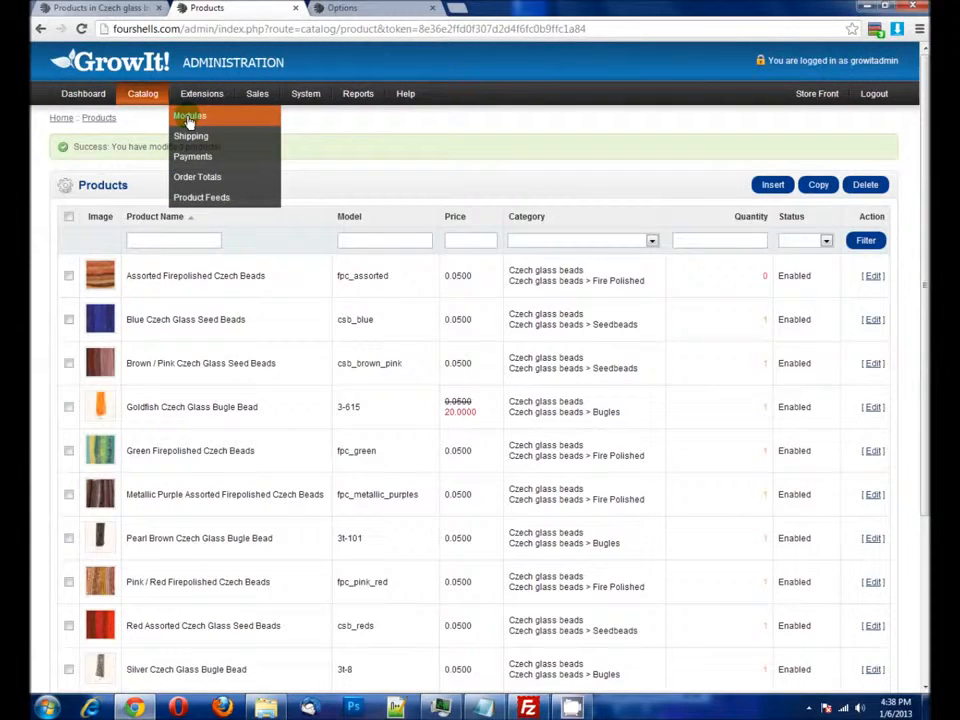
left_click(189, 117)
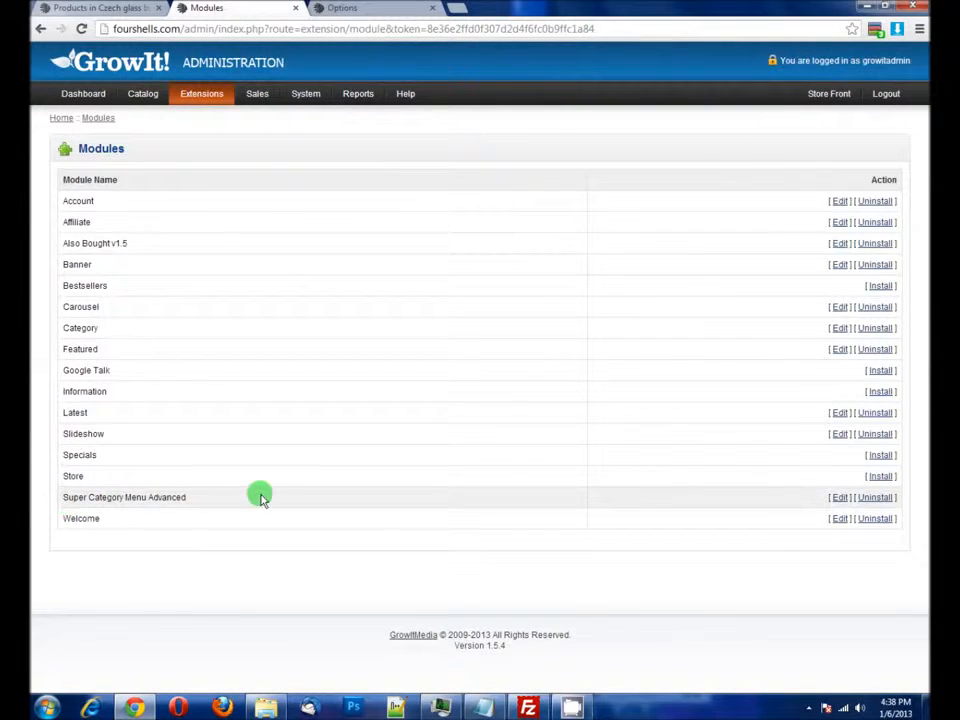
left_click(838, 498)
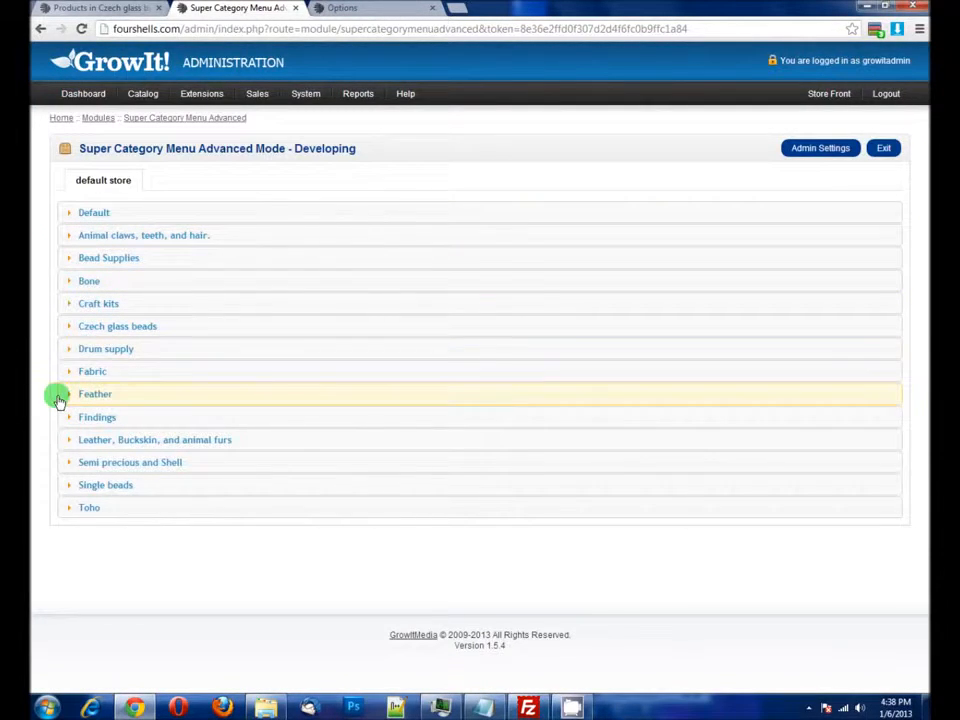
Step: Expand the Czech glass beads group and open the filter value selection for the parent category
left_click(69, 330)
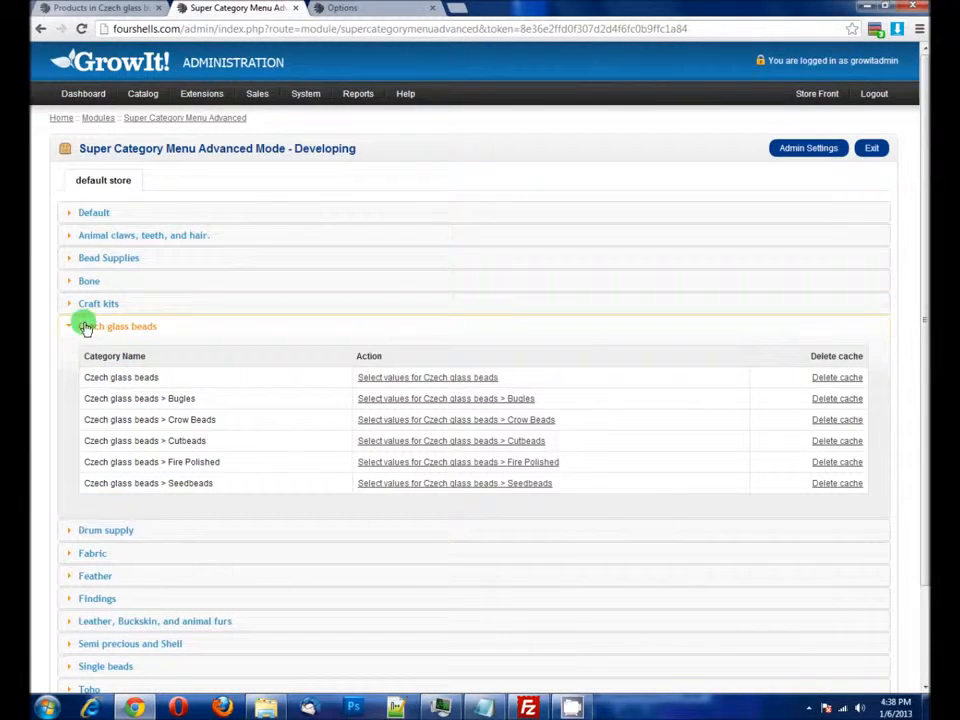
left_click_drag(156, 376, 91, 372)
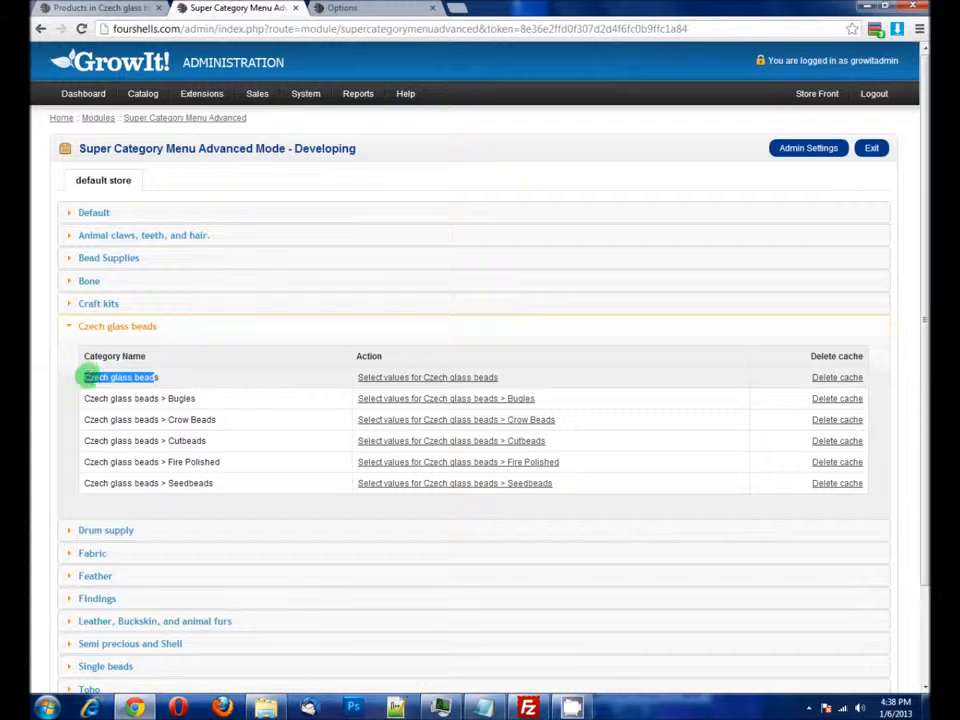
left_click(96, 394)
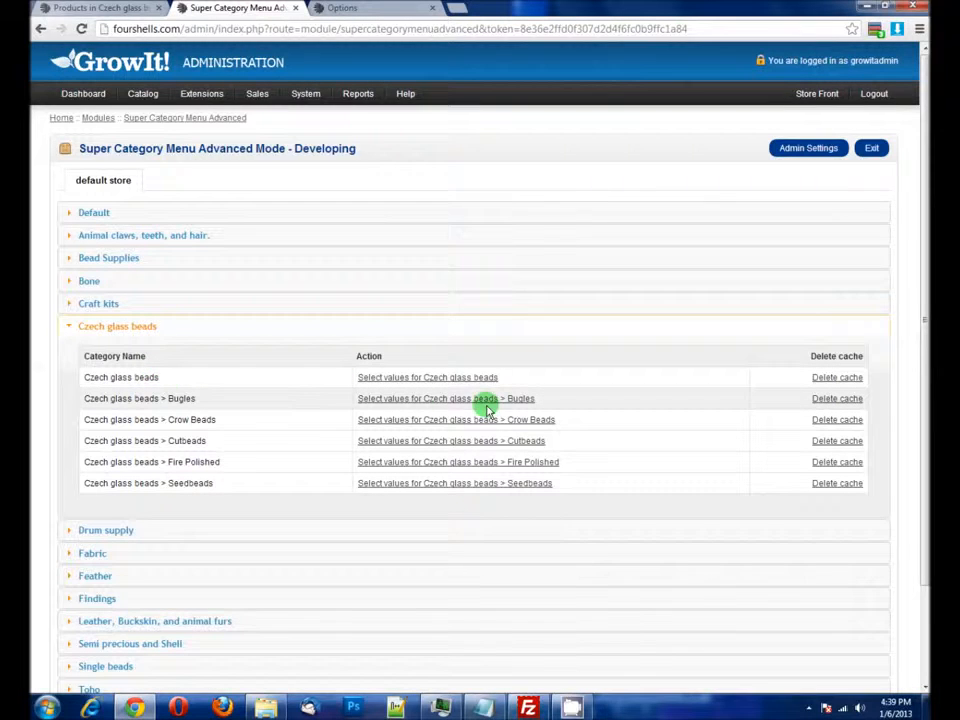
left_click(424, 379)
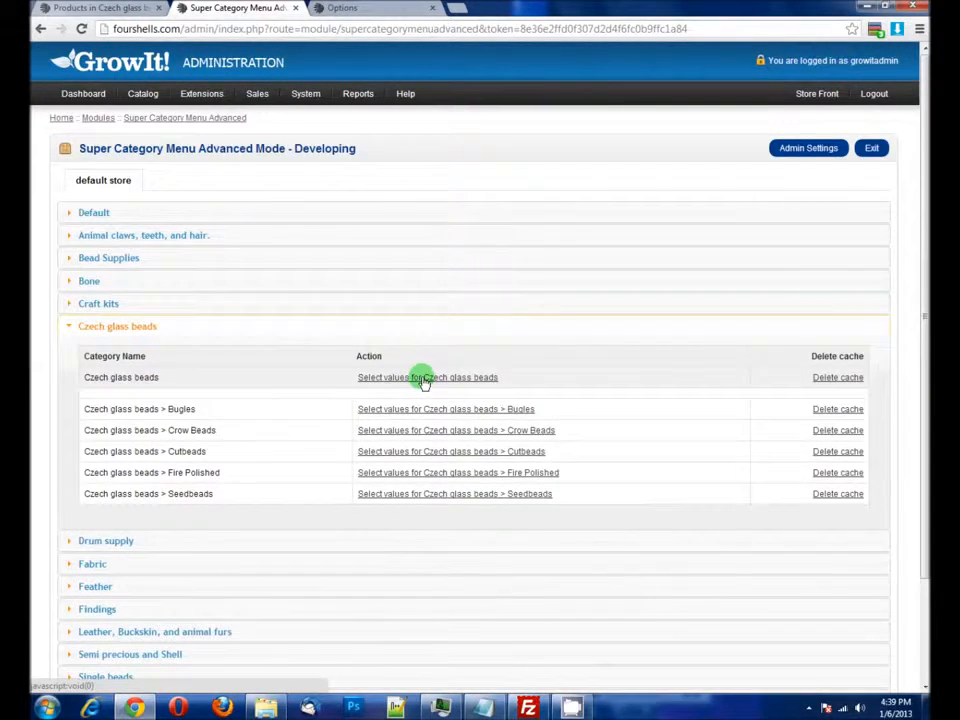
scroll(420, 396, "down", 3)
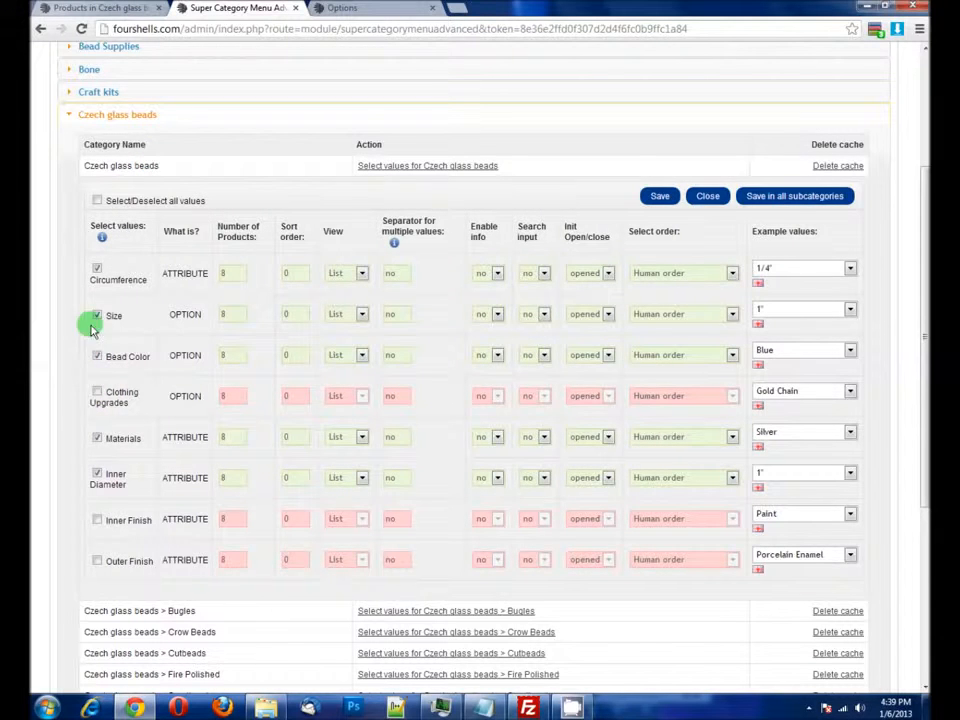
Step: Review the example values of the Clothing Upgrades option in the Czech glass beads filter values
left_click(97, 392)
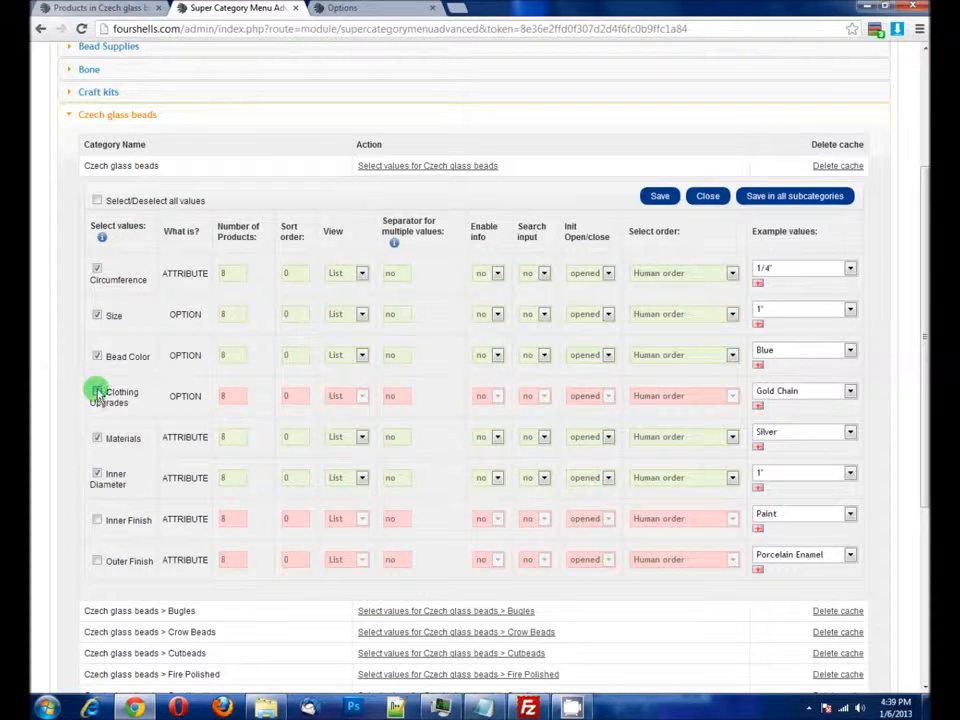
left_click(97, 356)
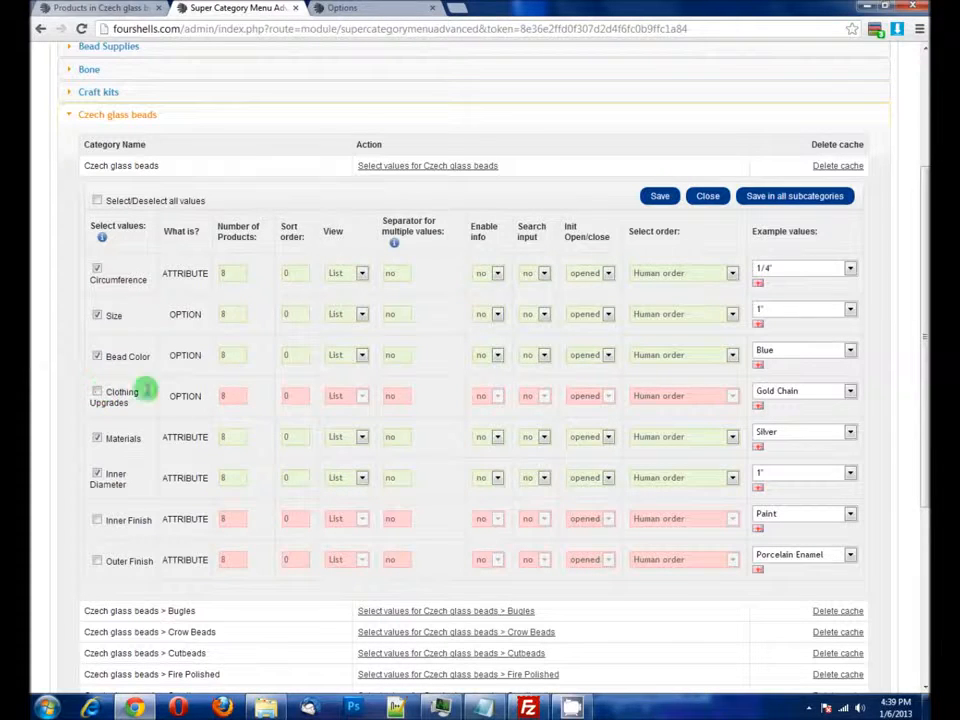
left_click(849, 392)
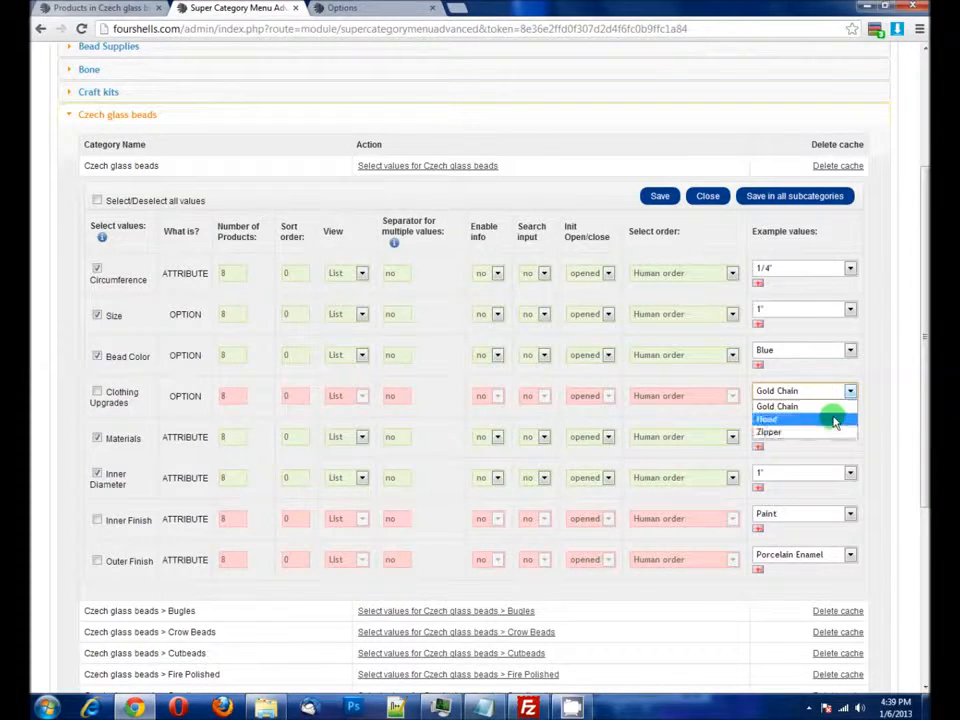
left_click(866, 386)
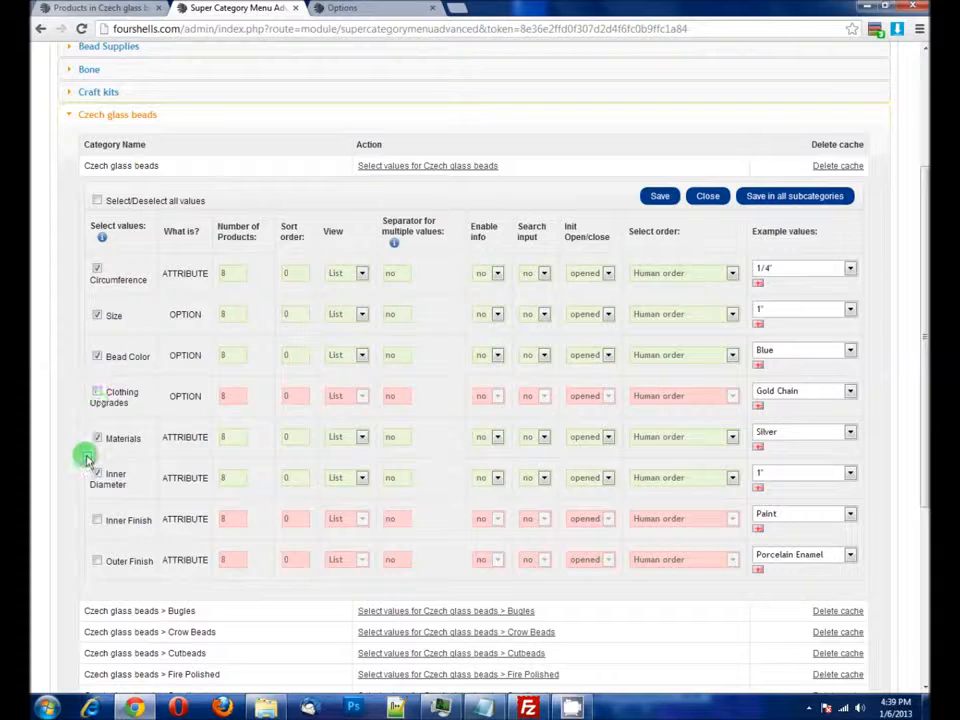
Step: Enable the Inner Finish and Outer Finish attributes as filters for Czech glass beads and save the category's values
left_click(97, 520)
left_click(97, 561)
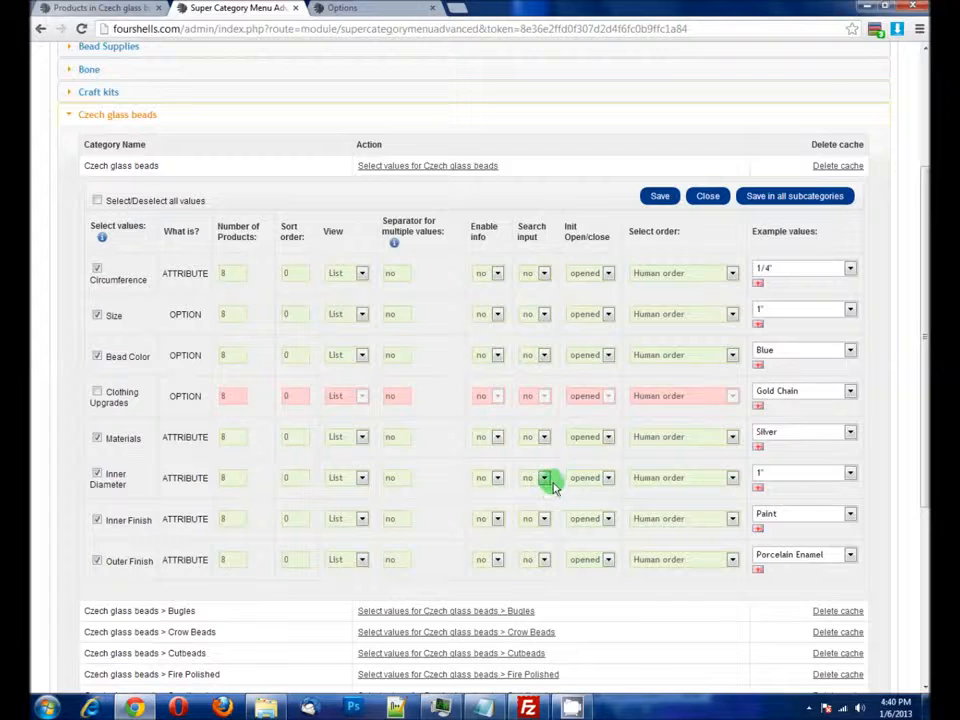
left_click(397, 518)
left_click(657, 196)
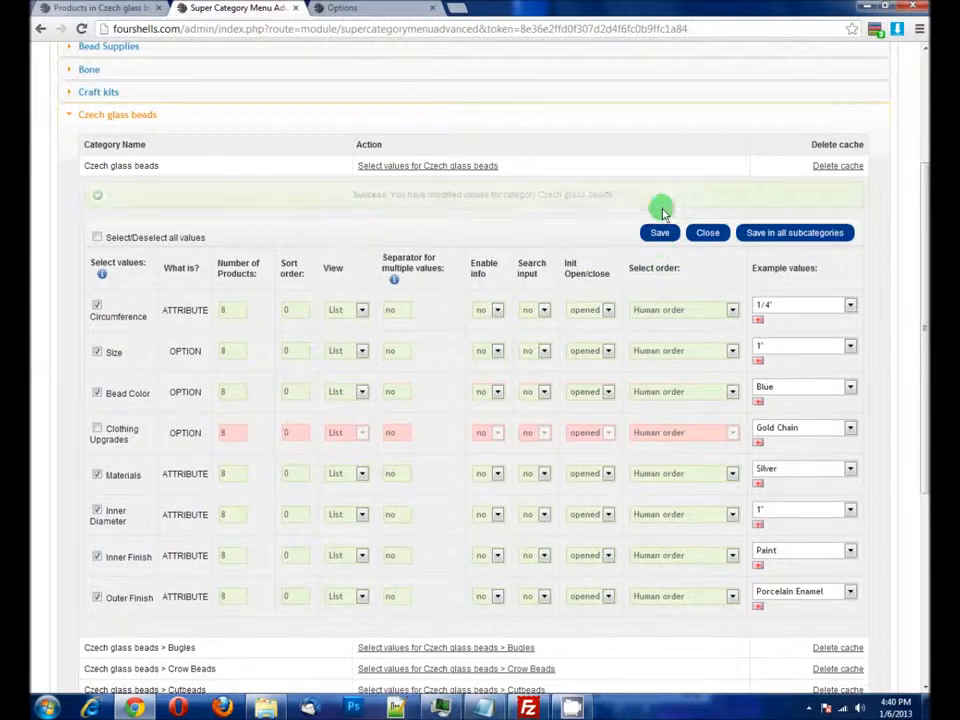
Step: Reload the Czech glass beads category on the storefront and examine its filters and the choices of the category filter
left_click(124, 9)
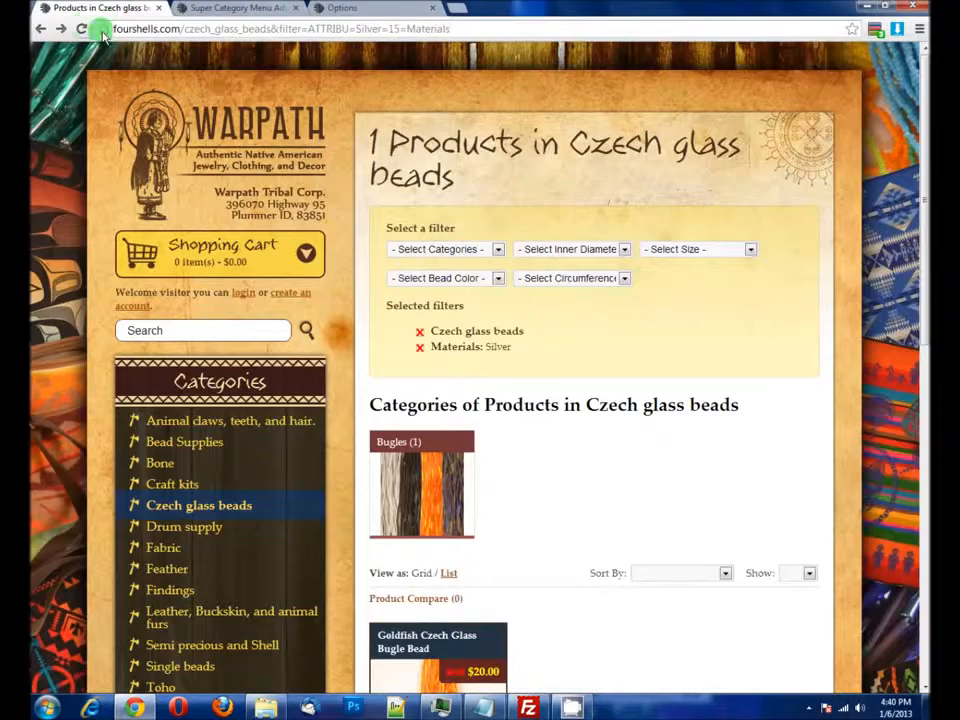
left_click(197, 515)
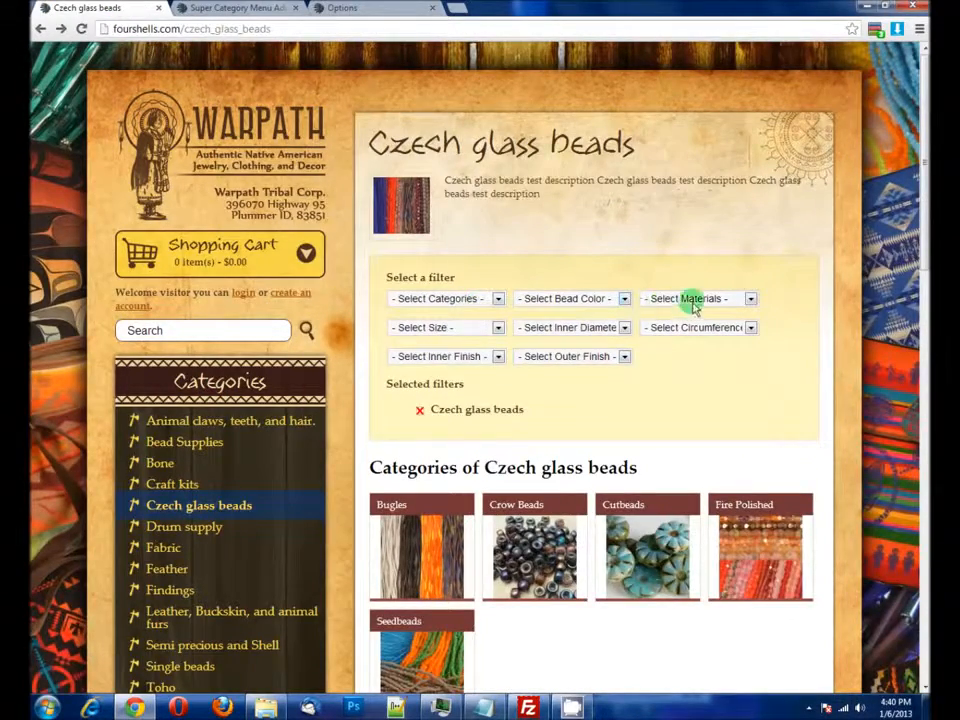
left_click(493, 301)
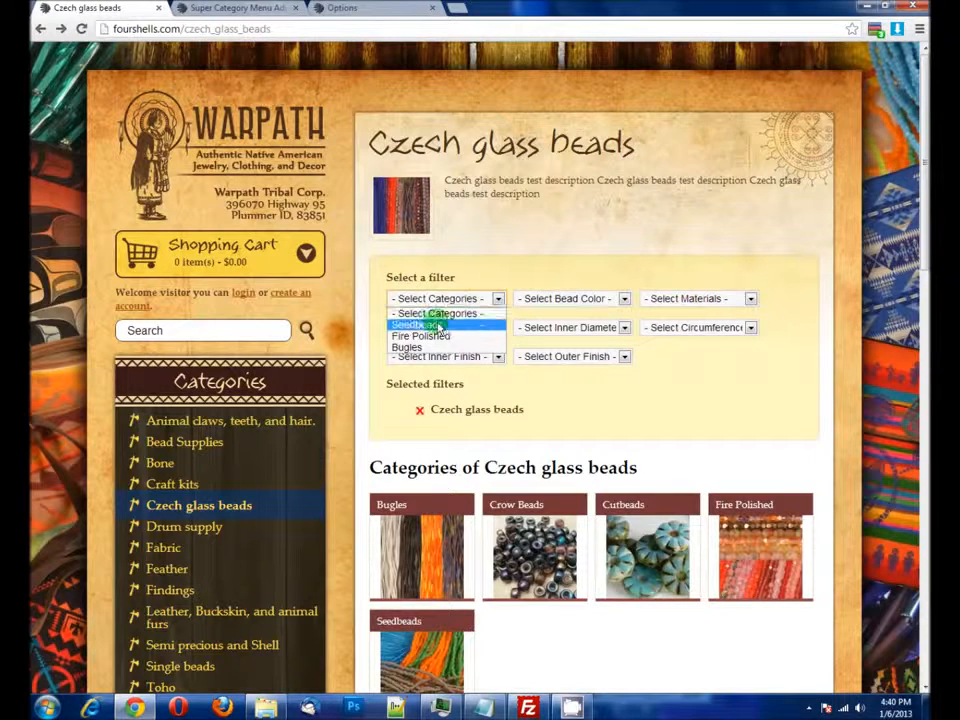
left_click(625, 414)
left_click(483, 302)
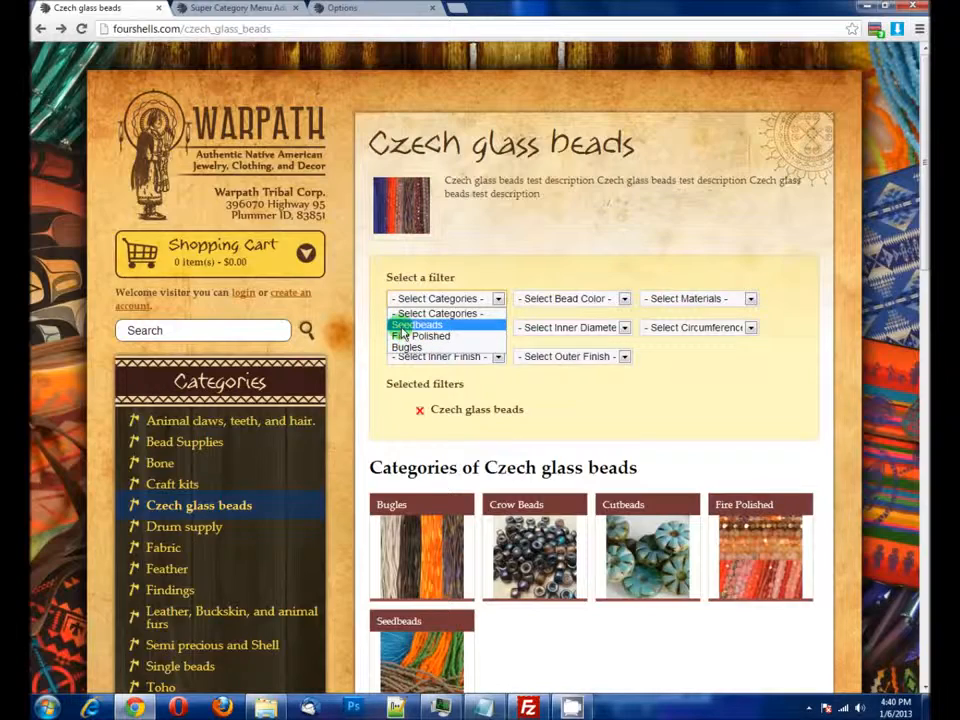
scroll(495, 425, "down", 1)
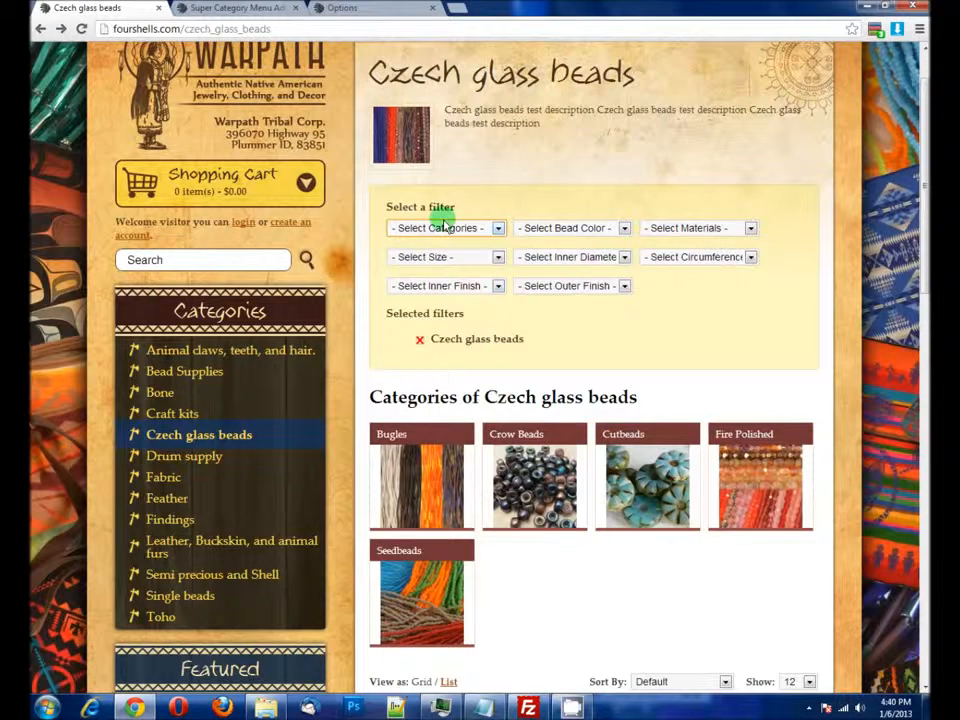
left_click(410, 228)
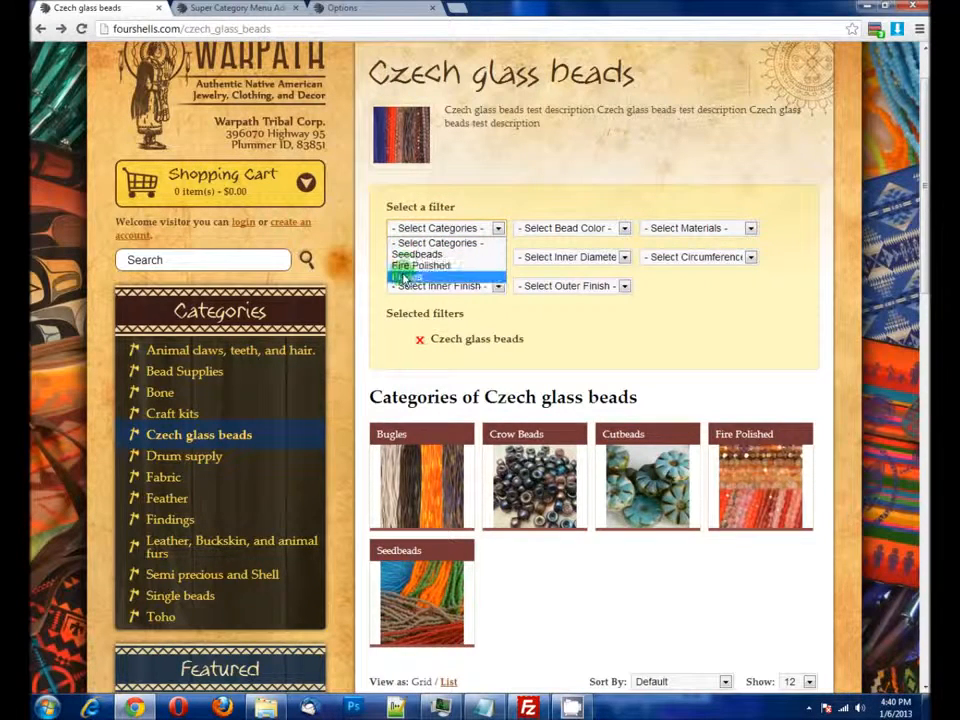
left_click(748, 322)
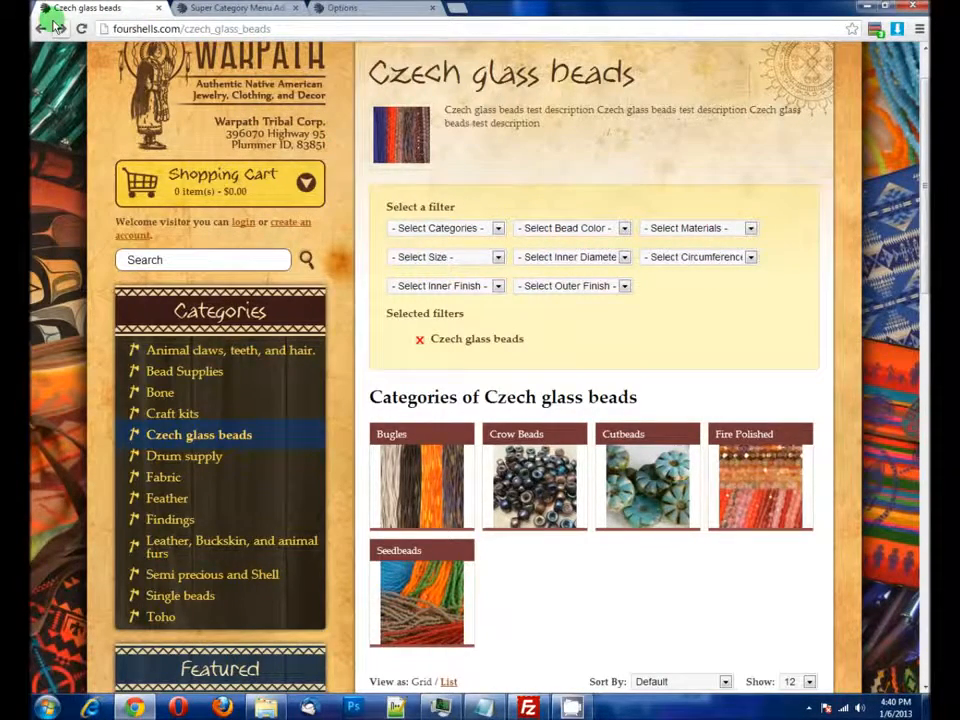
Step: Review the Inner Finish and Outer Finish selections for the Bugles subcategory in the module settings, and close them without saving
left_click(193, 8)
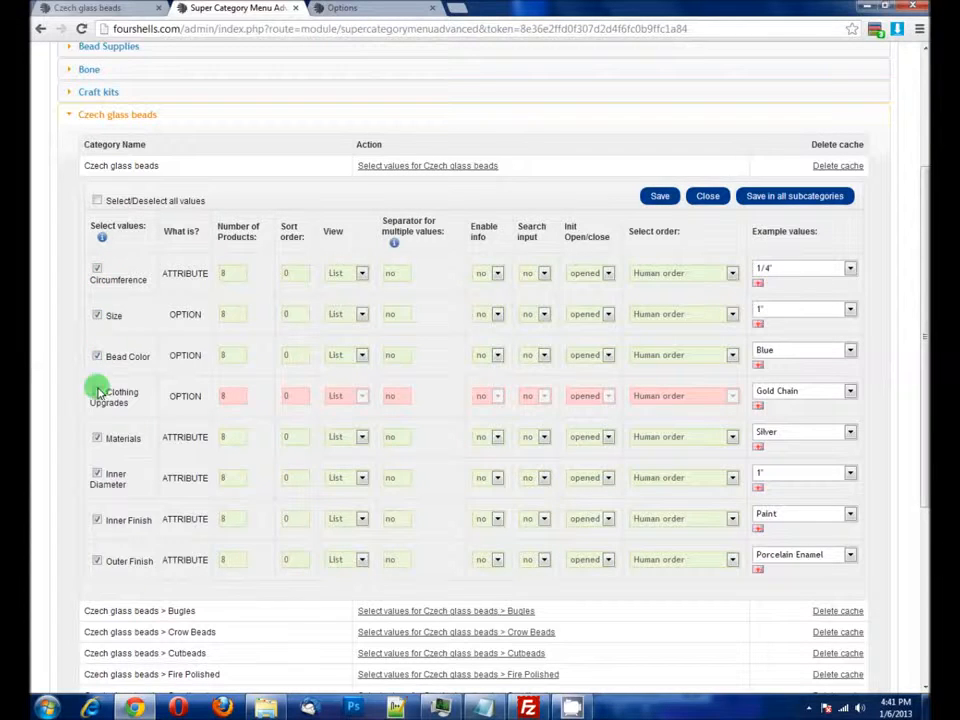
scroll(94, 467, "down", 1)
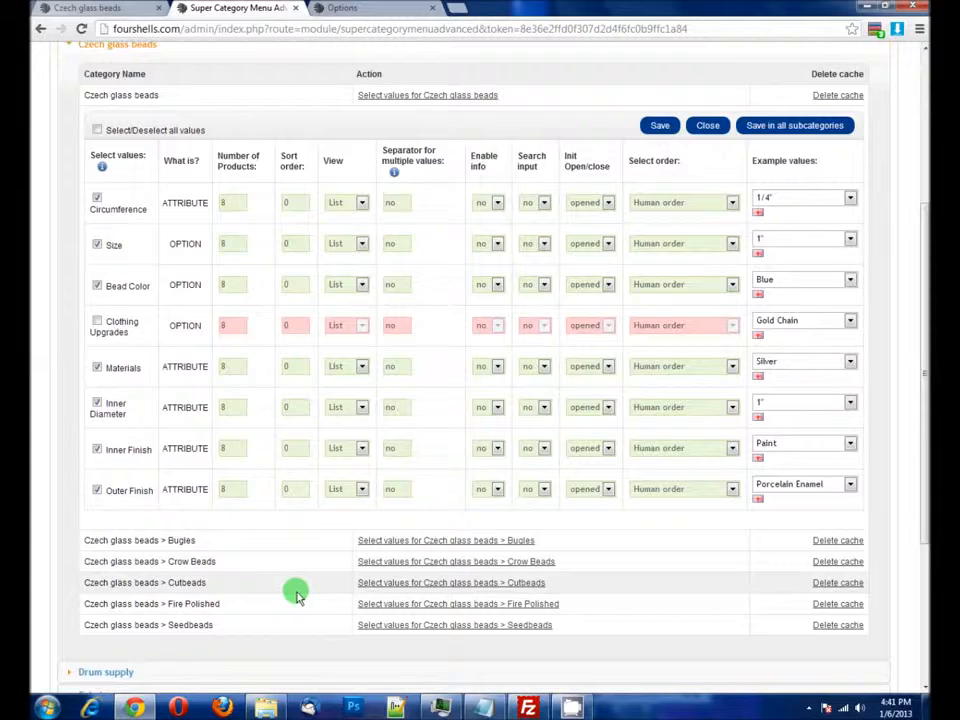
left_click(418, 541)
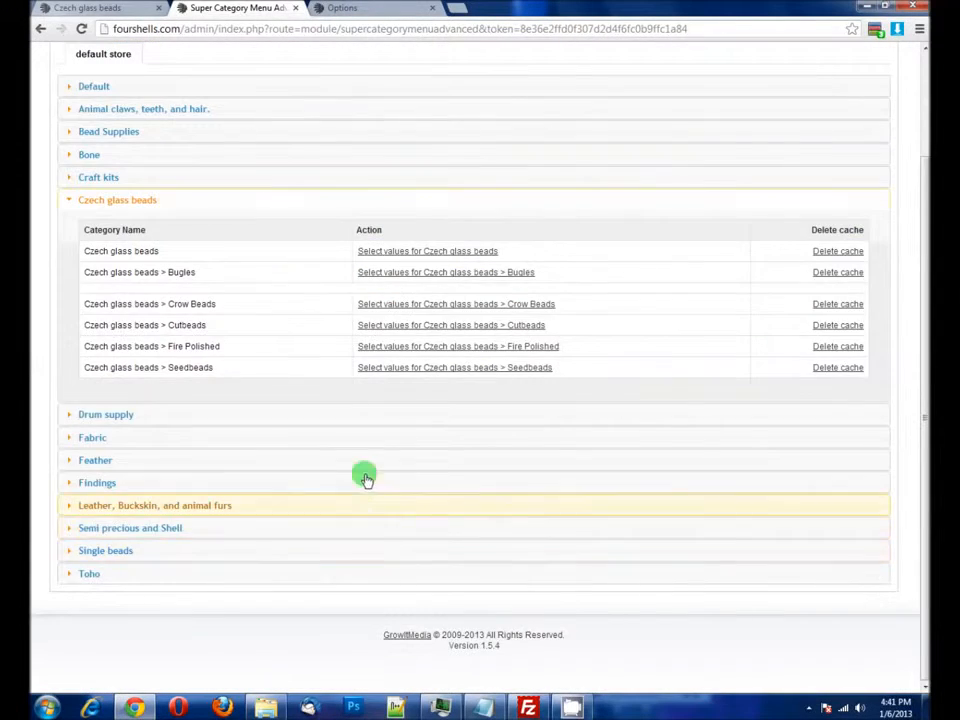
scroll(353, 490, "down", 2)
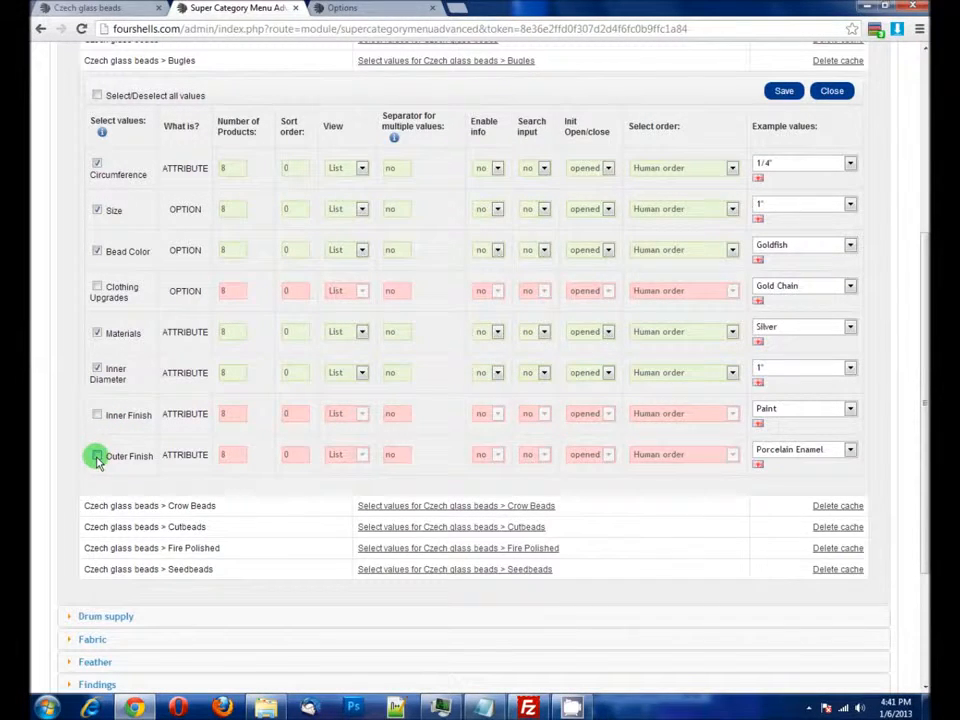
left_click(97, 456)
left_click(97, 414)
left_click(97, 414)
left_click(97, 456)
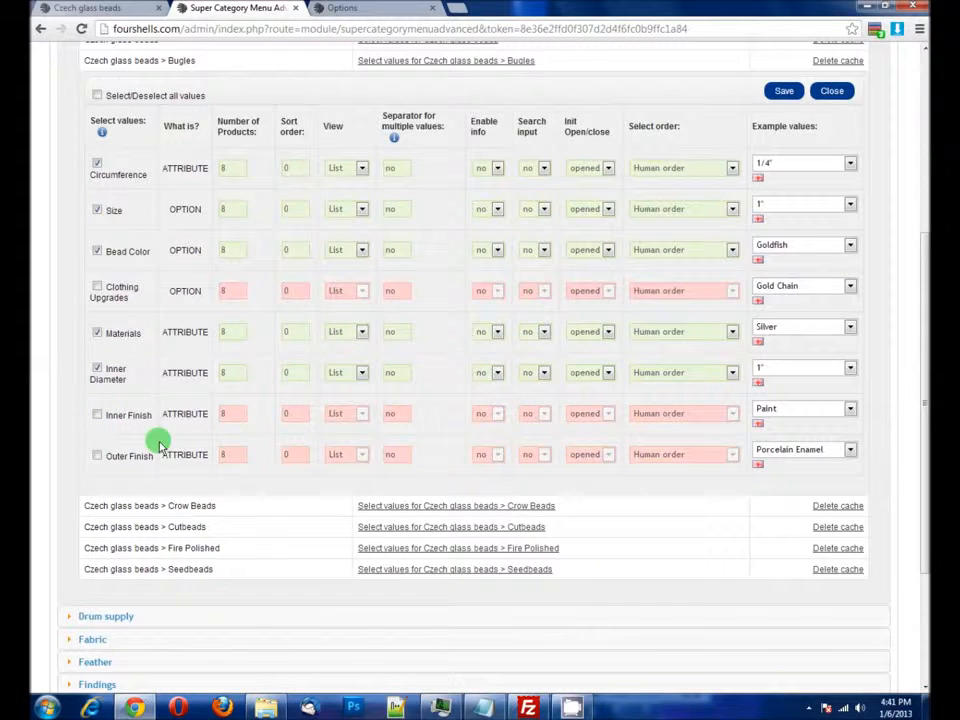
left_click(832, 91)
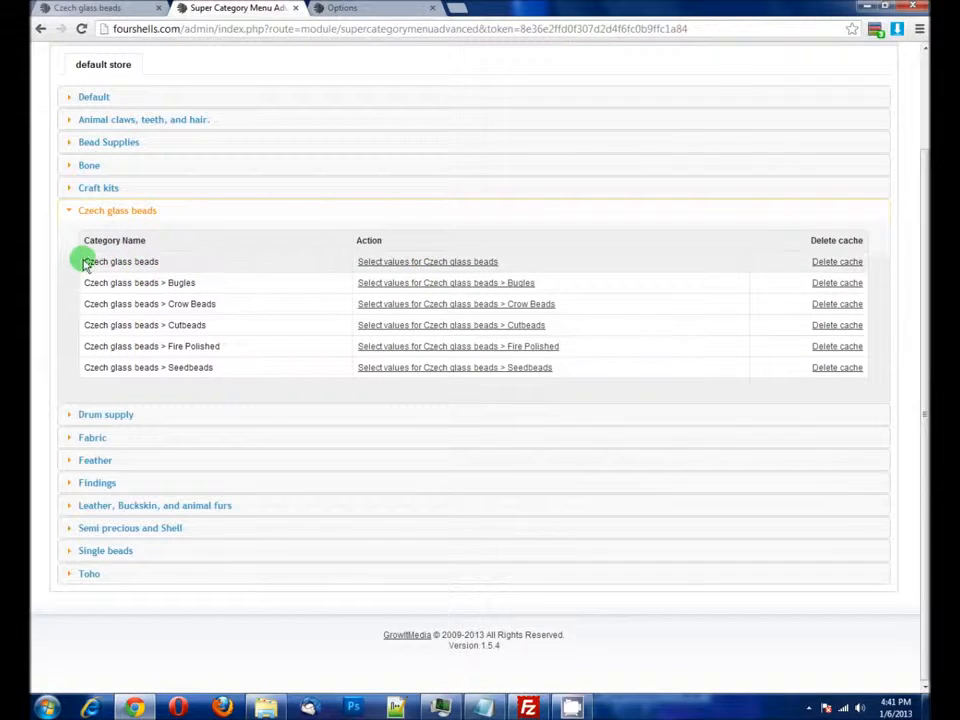
Step: Reopen the filter values for the parent Czech glass beads category, save them in all subcategories, and close the value selection
left_click_drag(85, 260, 172, 262)
left_click(180, 262)
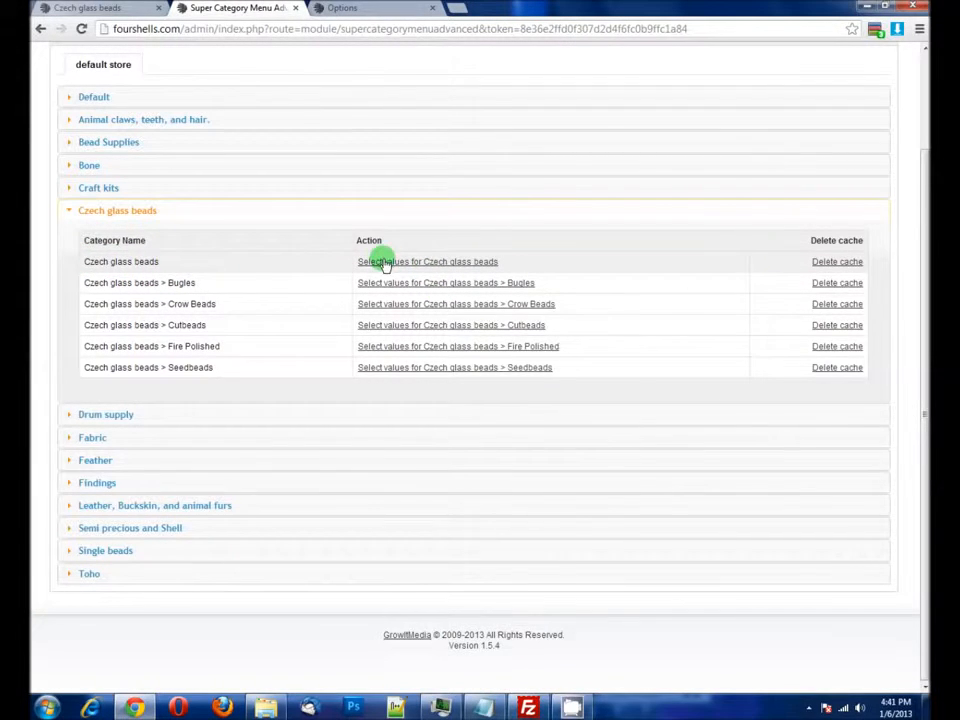
left_click(383, 262)
scroll(276, 317, "down", 3)
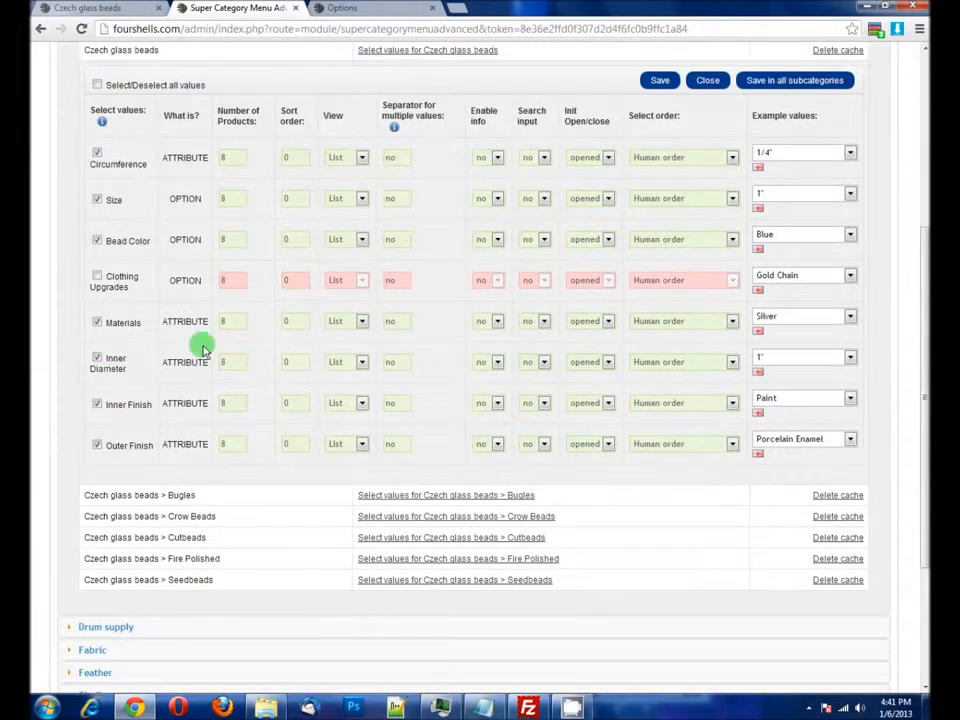
scroll(645, 322, "up", 1)
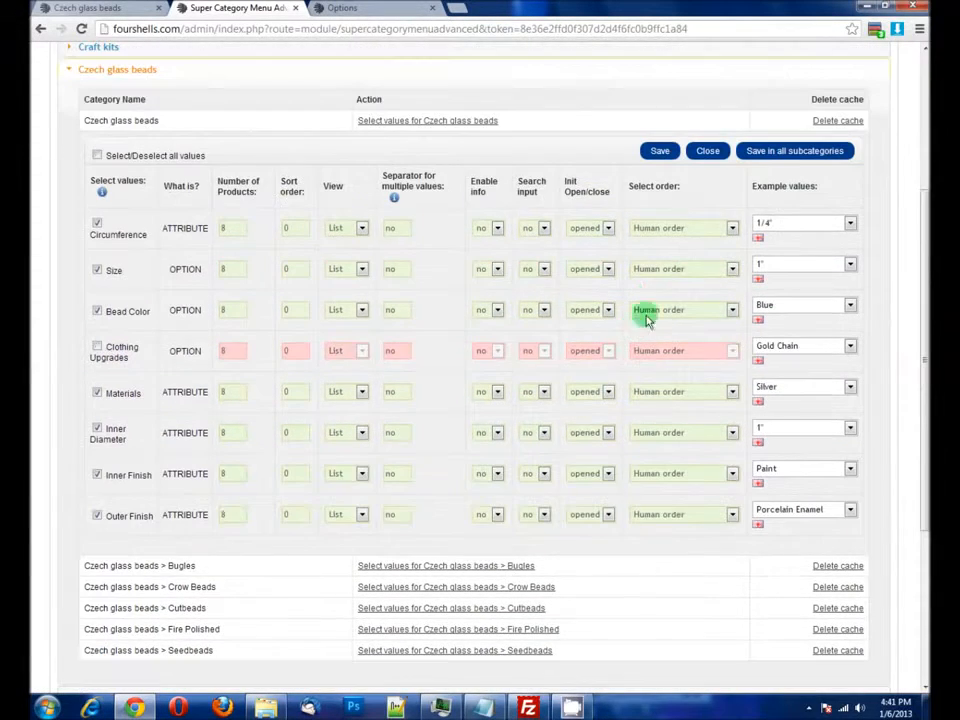
left_click(773, 151)
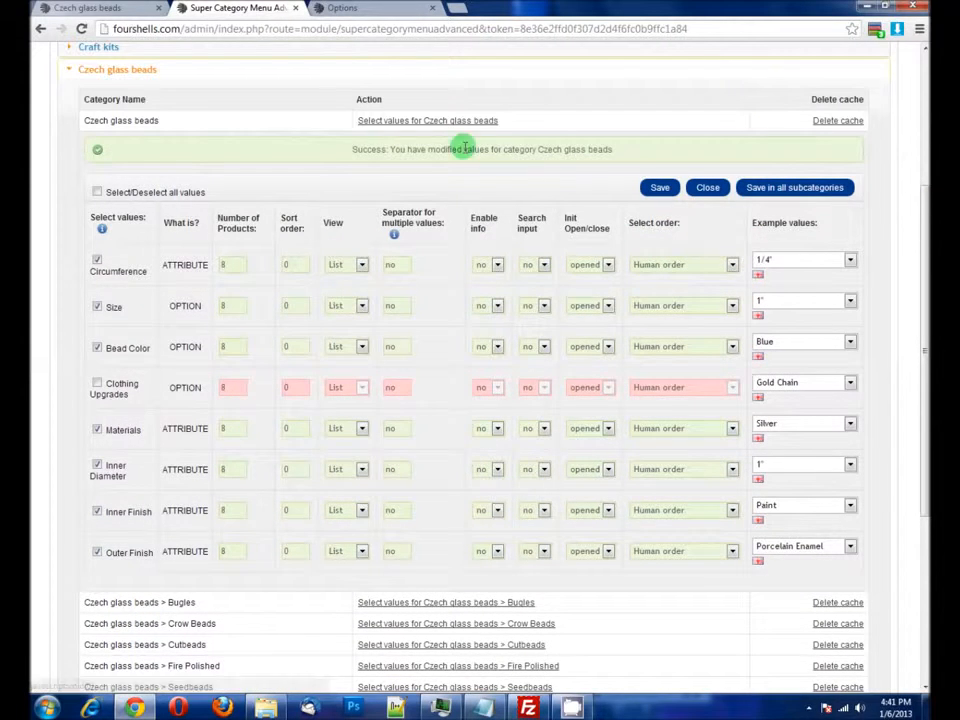
left_click(707, 189)
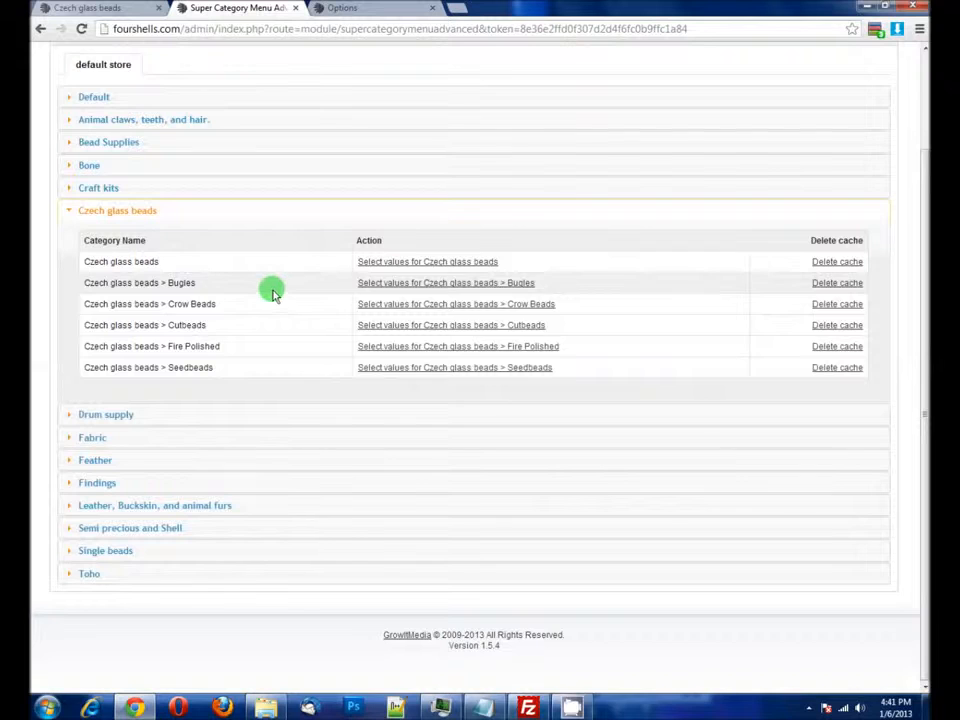
Step: Open the filter values for the Bugles subcategory of Czech glass beads and check its Inner Finish and Outer Finish selections
left_click(430, 284)
scroll(296, 388, "down", 2)
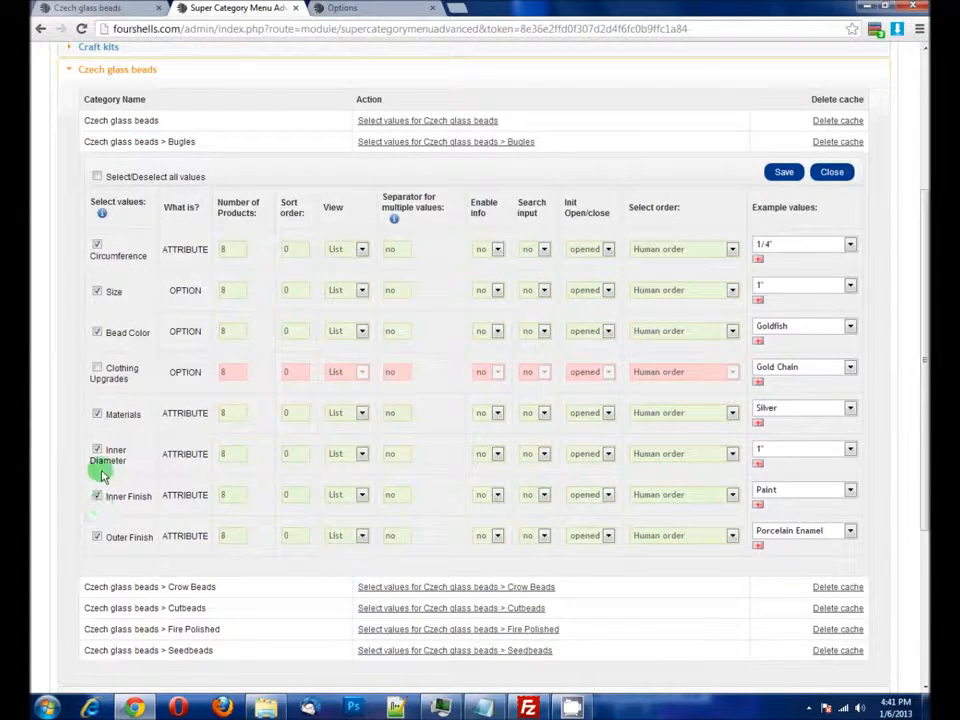
scroll(394, 434, "up", 3)
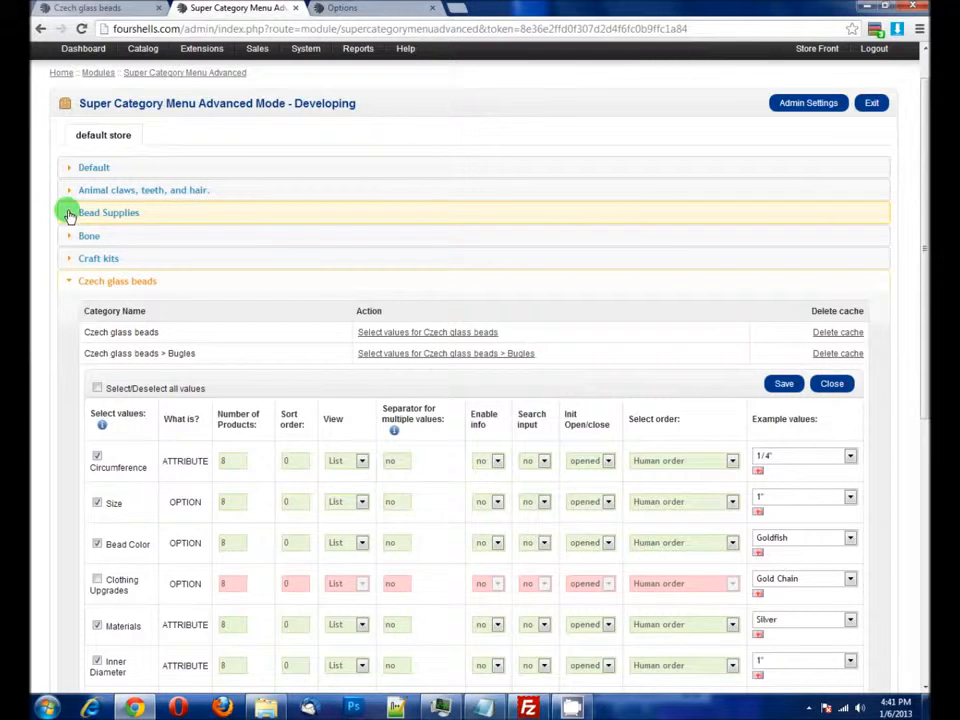
Step: Switch to the storefront's Czech glass beads page and examine the available Bead Color filter choices
left_click(88, 8)
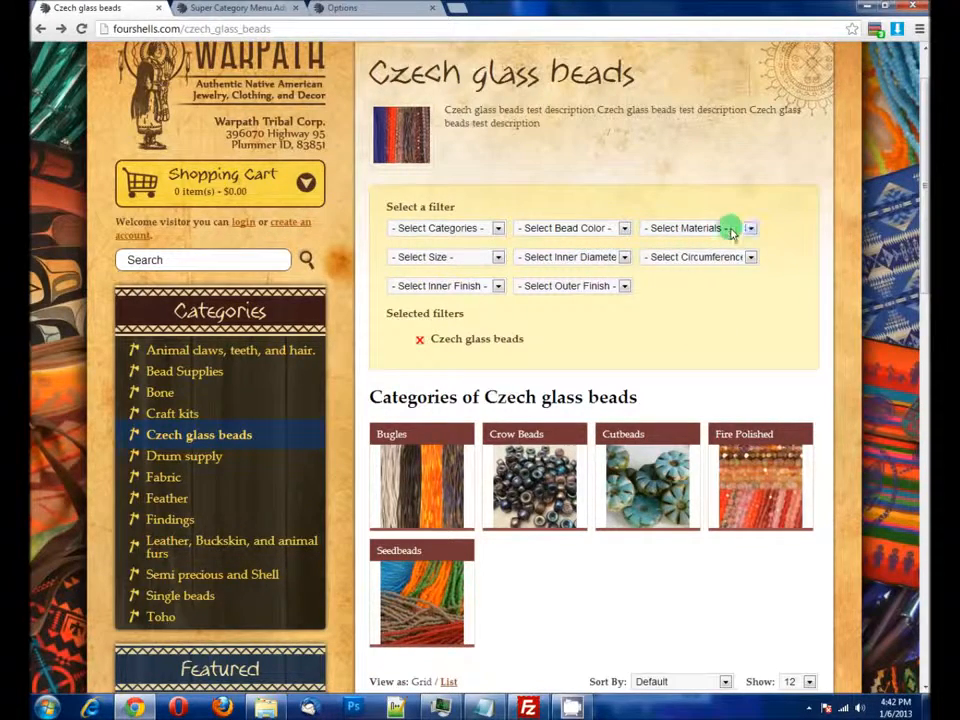
left_click(575, 235)
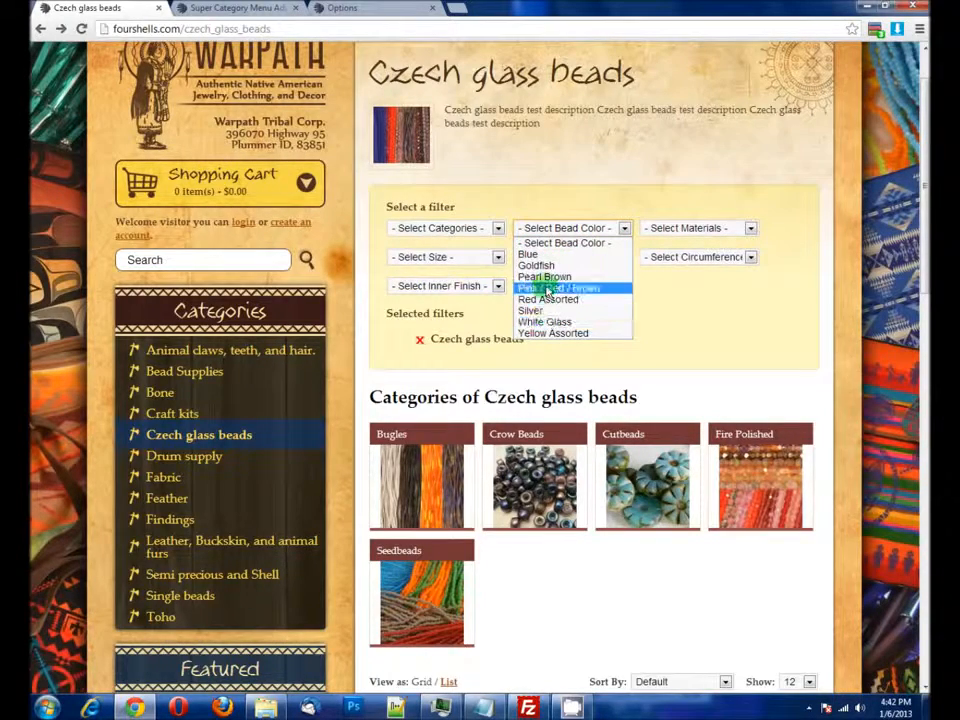
left_click(666, 343)
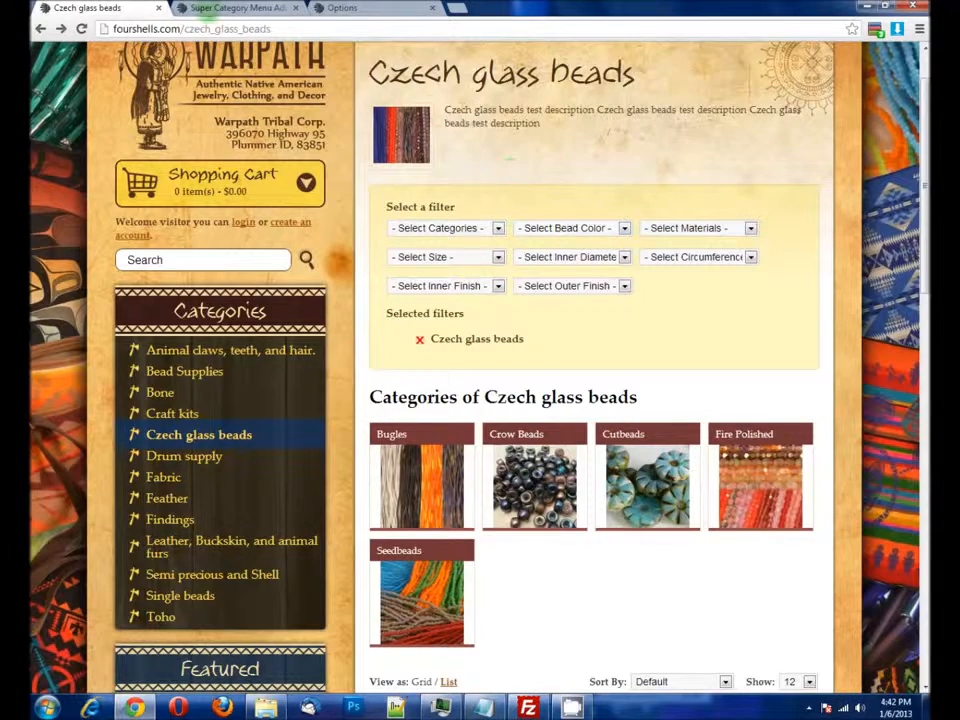
left_click(570, 228)
left_click(700, 214)
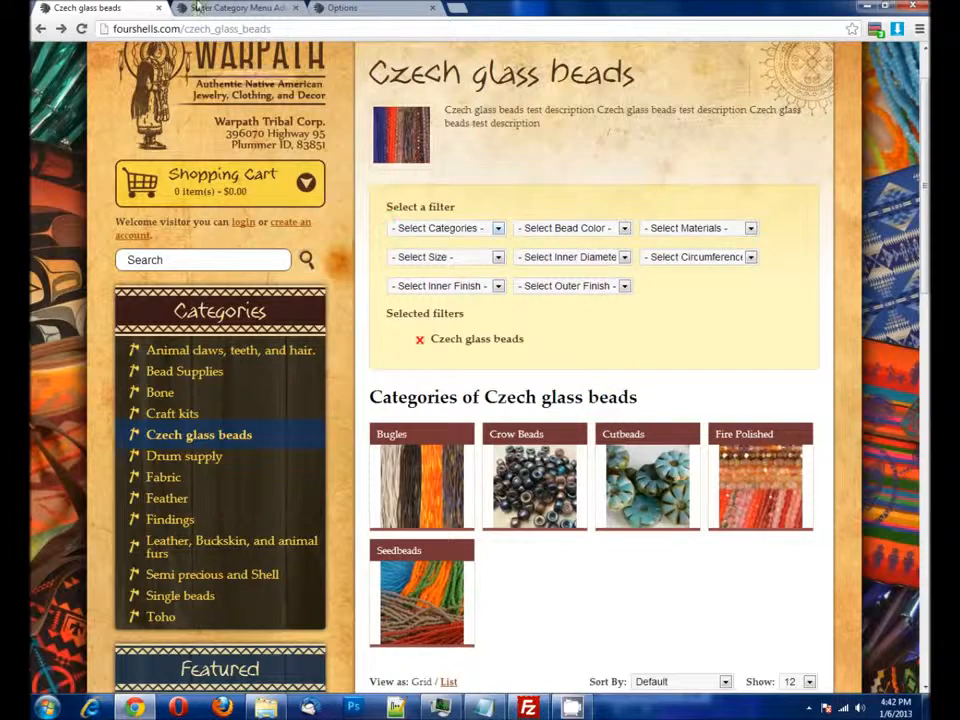
Step: Filter the Czech glass beads category by bead color Pink / Red / Brown and review the matching products and filters
left_click(574, 228)
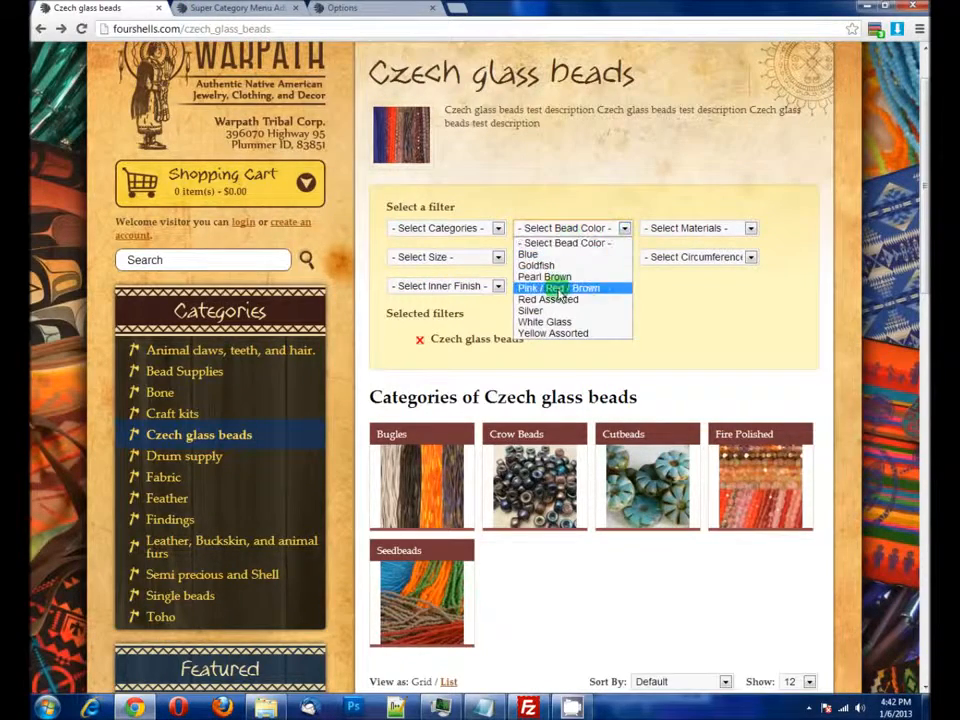
left_click(560, 285)
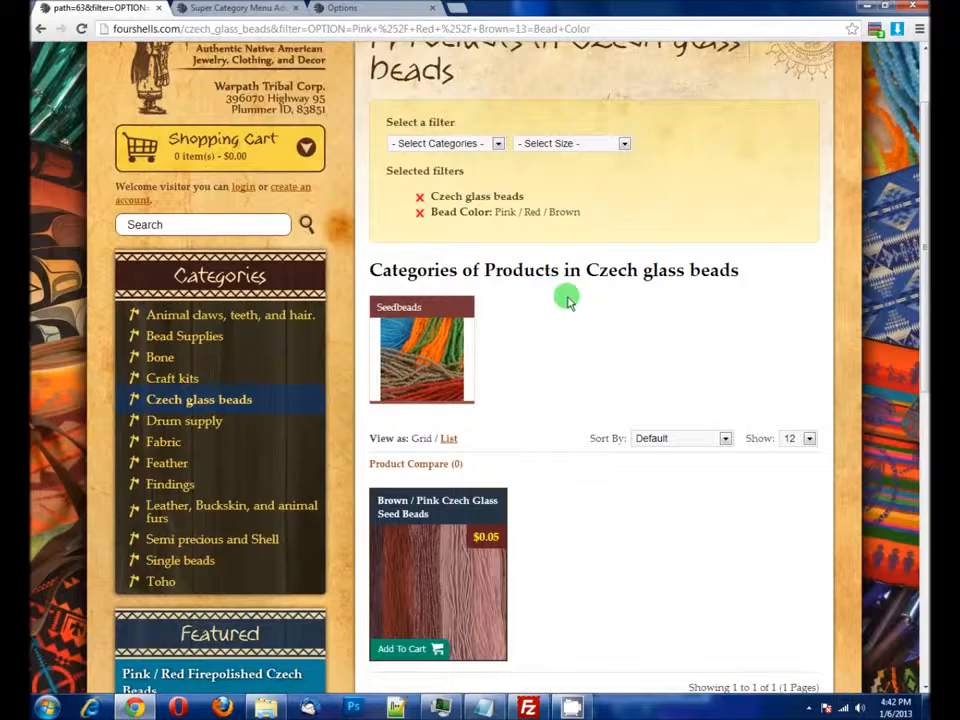
scroll(550, 310, "down", 1)
scroll(600, 452, "up", 2)
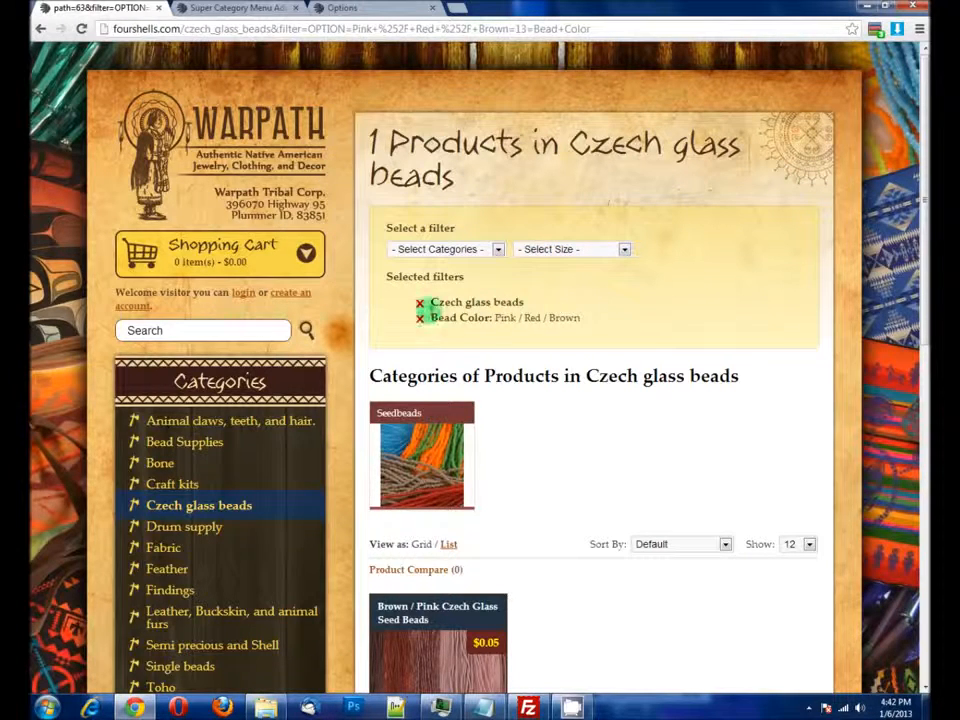
Step: Remove the Bead Color filter from Czech glass beads and review the category's subcategories and products
left_click(420, 320)
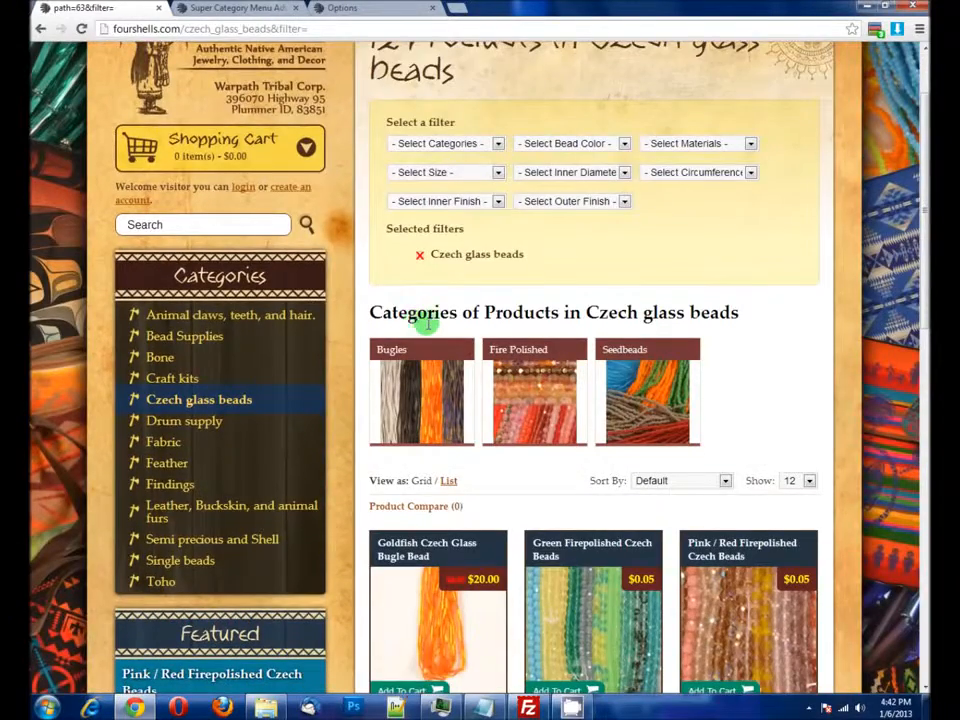
scroll(433, 328, "down", 2)
scroll(433, 328, "up", 2)
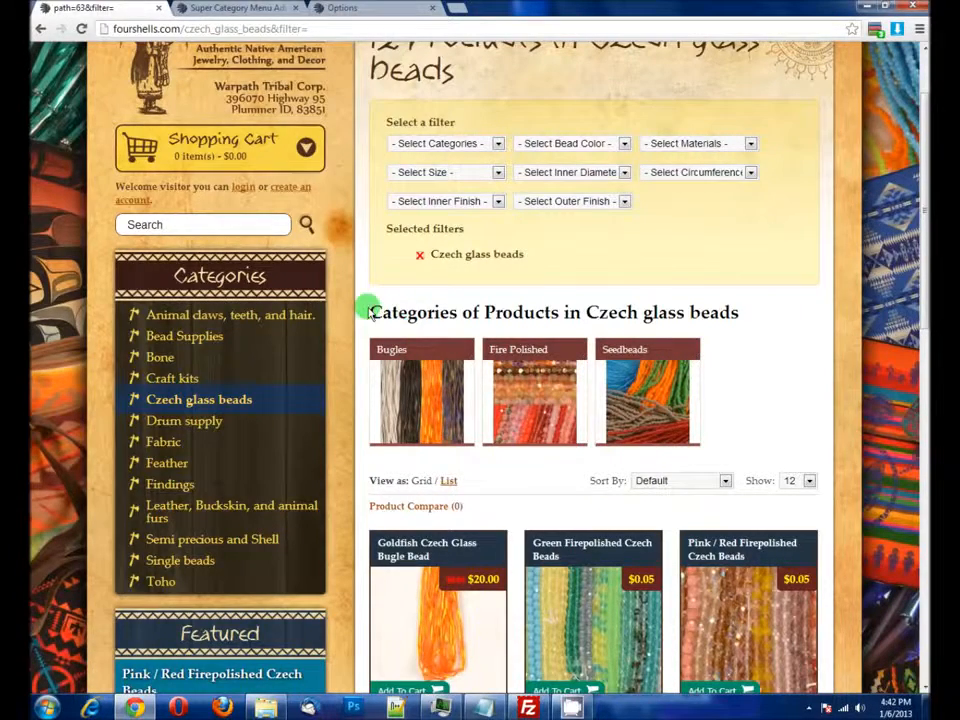
left_click_drag(370, 312, 596, 311)
left_click(579, 261)
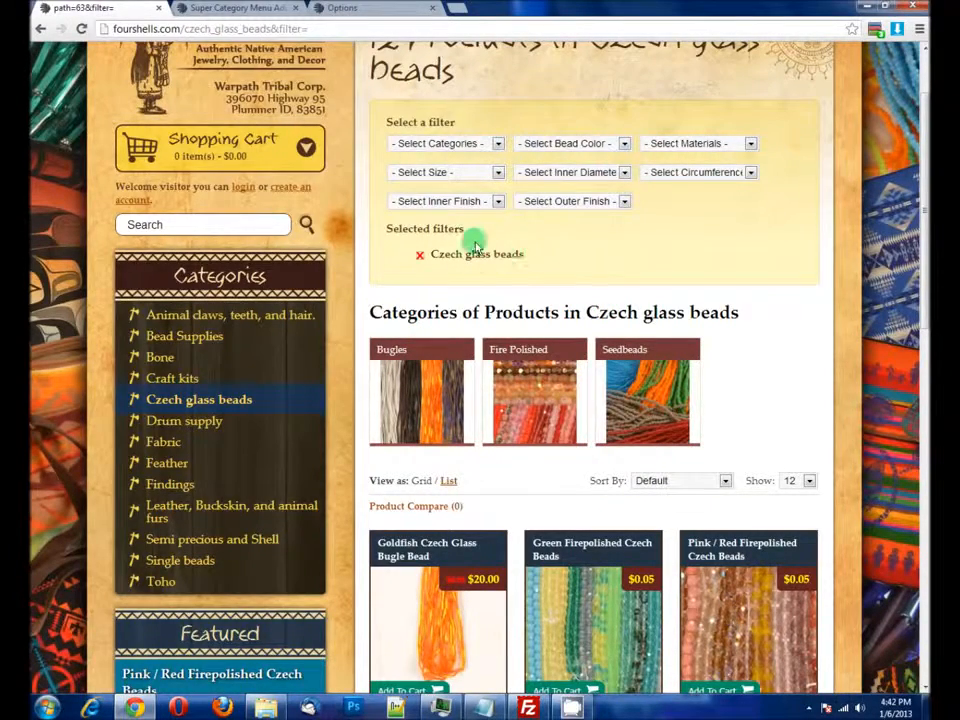
Step: Reapply the Pink / Red / Brown bead color filter to the Czech glass beads category
left_click(556, 145)
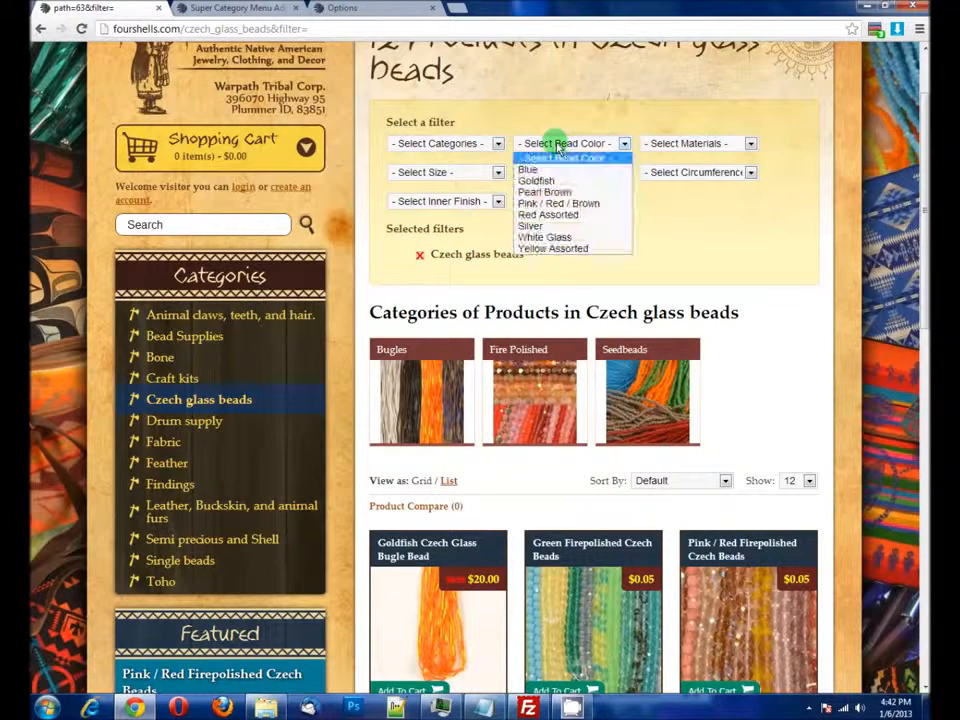
left_click(542, 204)
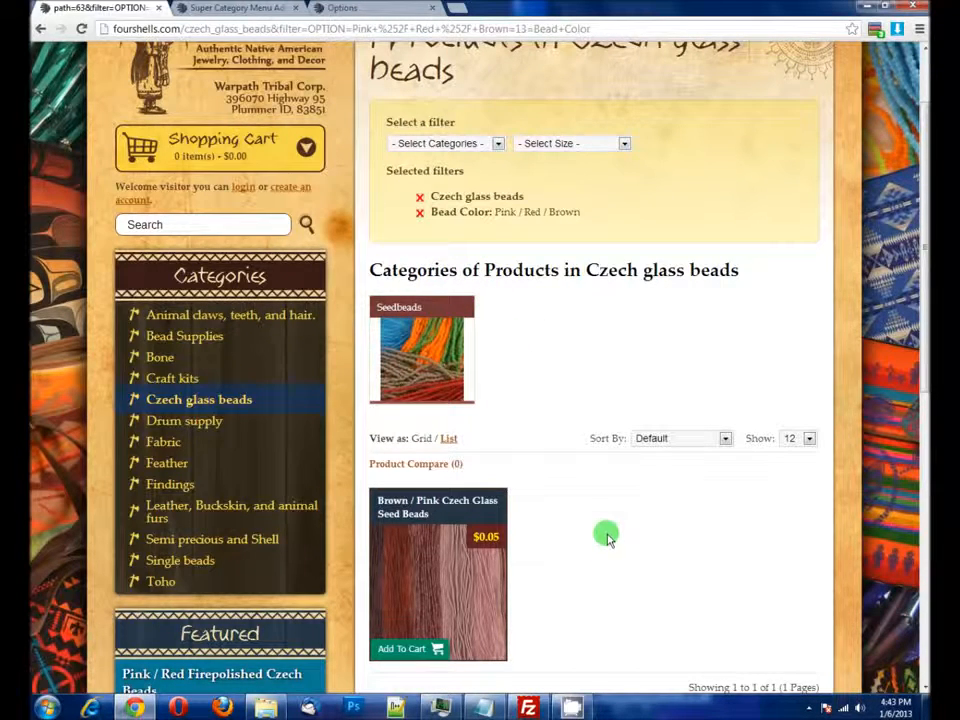
Step: Browse the Craft kits and Bead Supplies sections in the module settings, and open the filter values for Animal claws, teeth, and hair
left_click(343, 8)
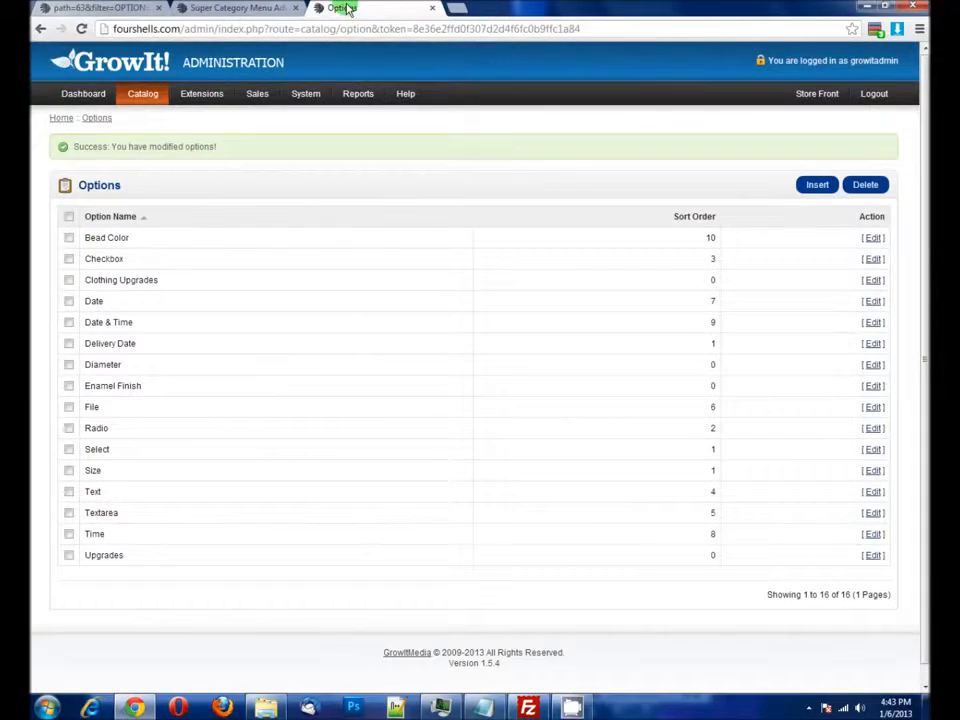
left_click(258, 8)
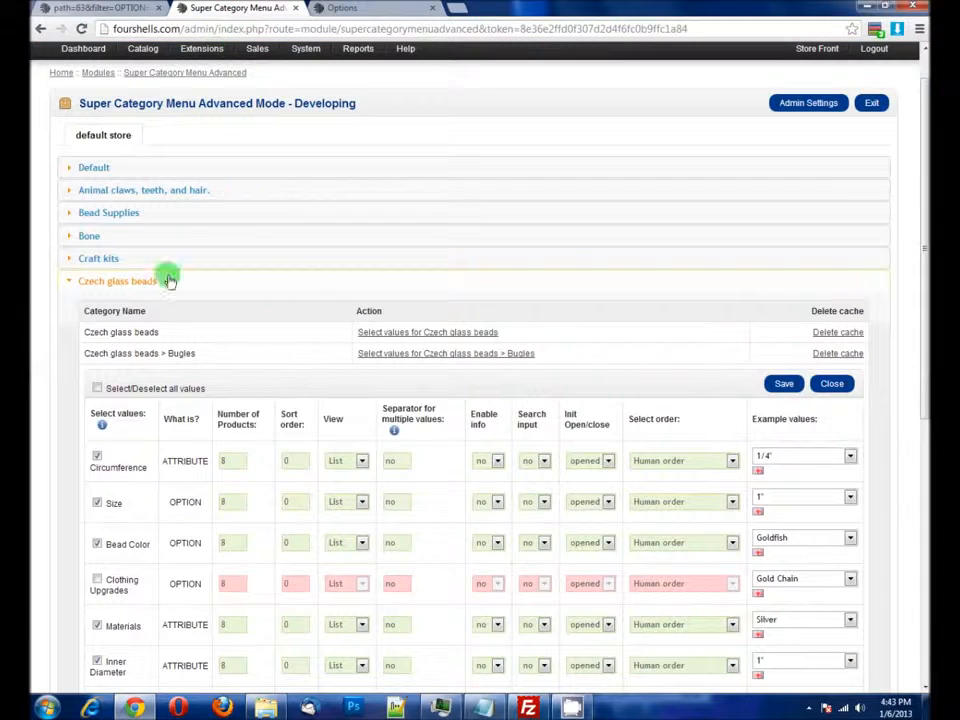
left_click(66, 259)
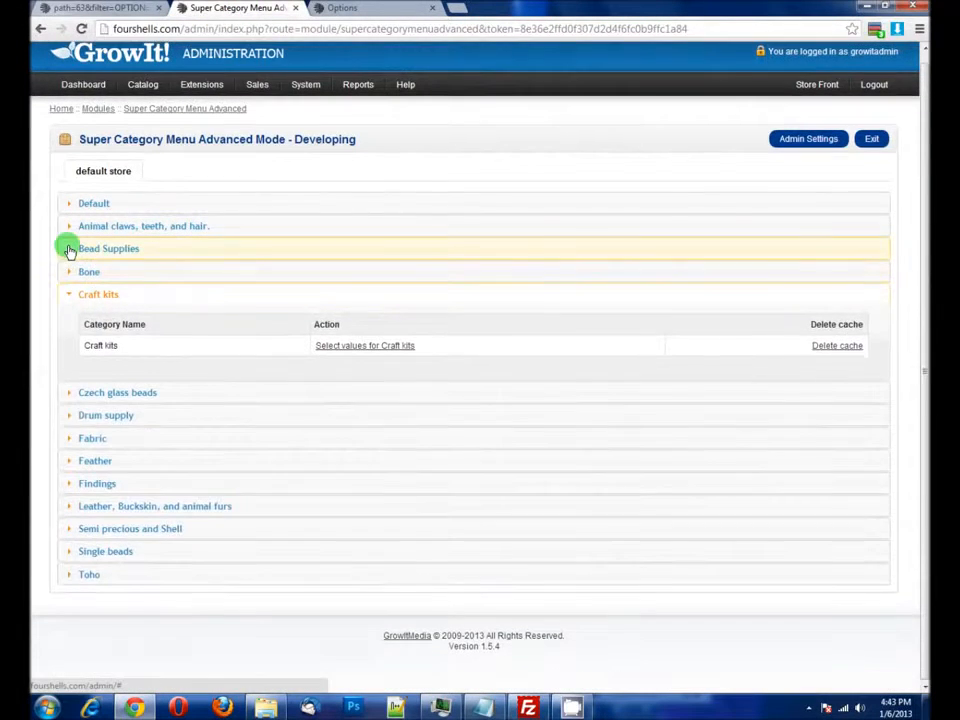
left_click(67, 249)
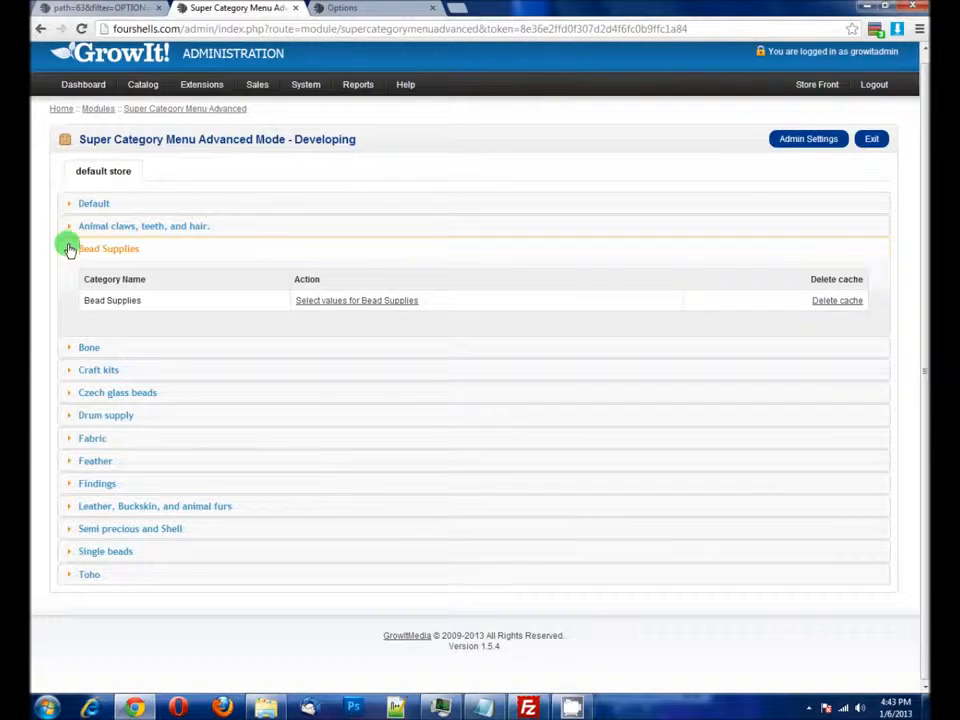
left_click(68, 248)
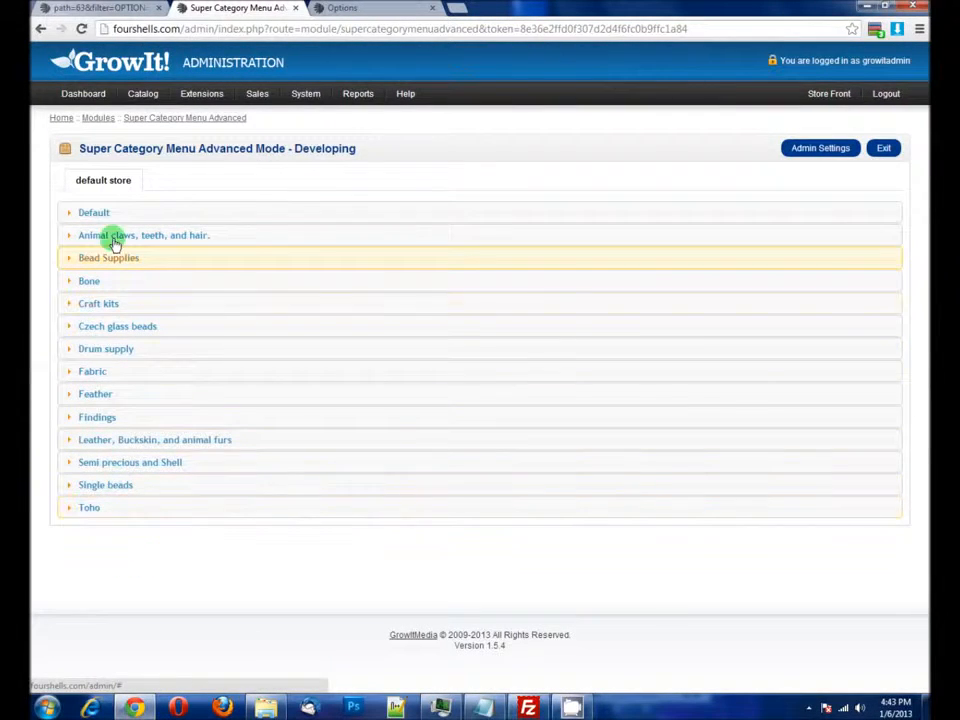
left_click(67, 236)
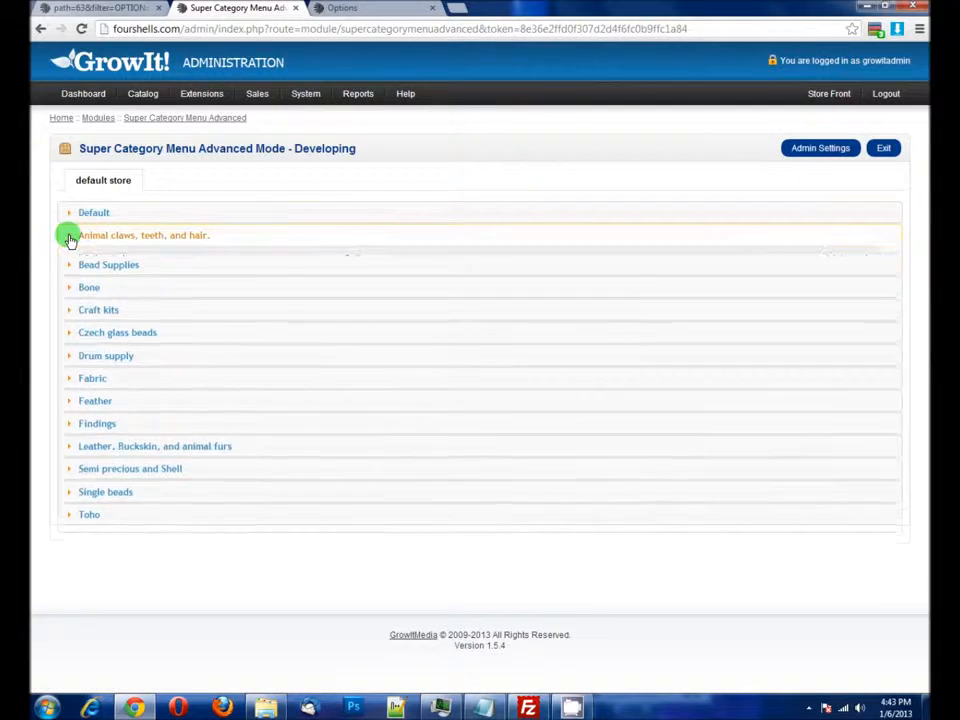
left_click(439, 285)
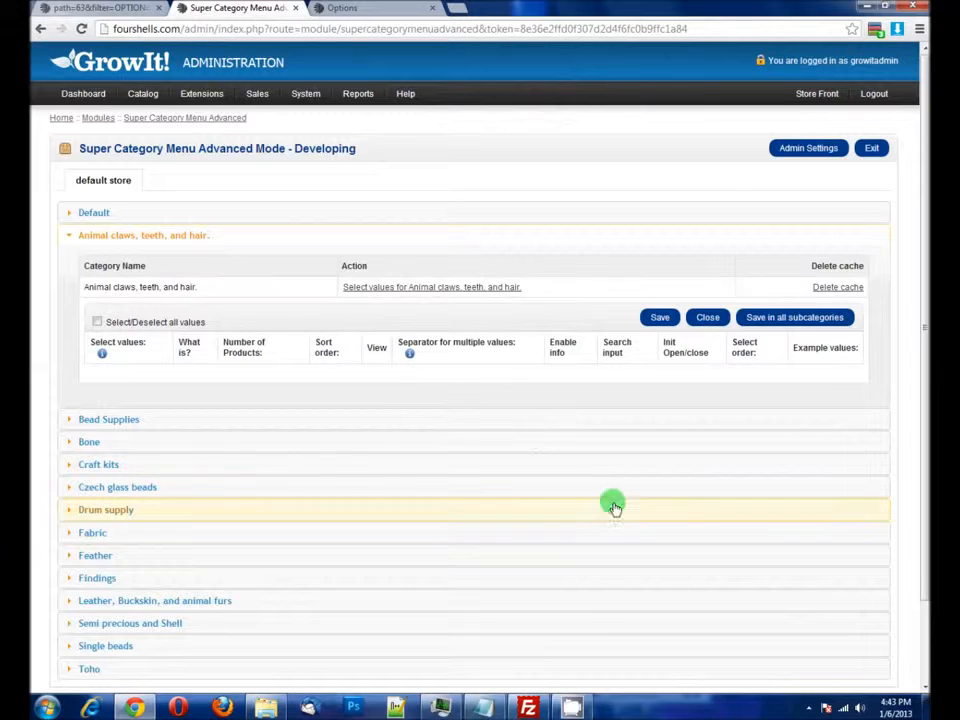
left_click(808, 708)
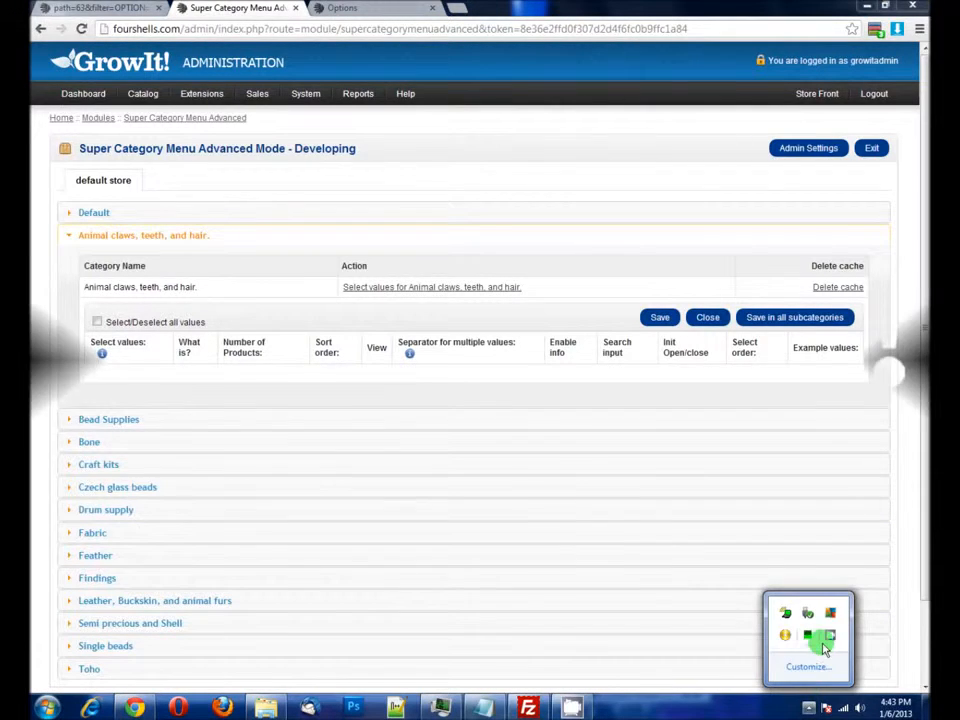